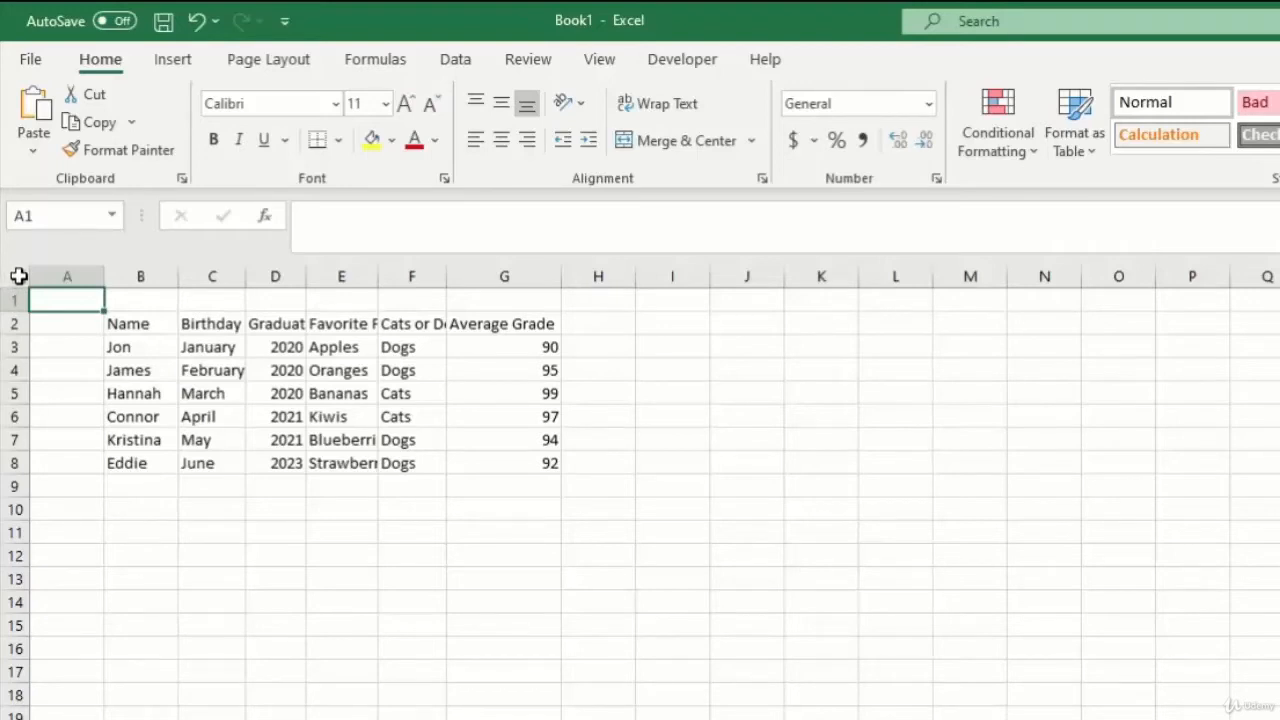
Step: Autofit the width of every column in the sheet to its contents
left_click(16, 275)
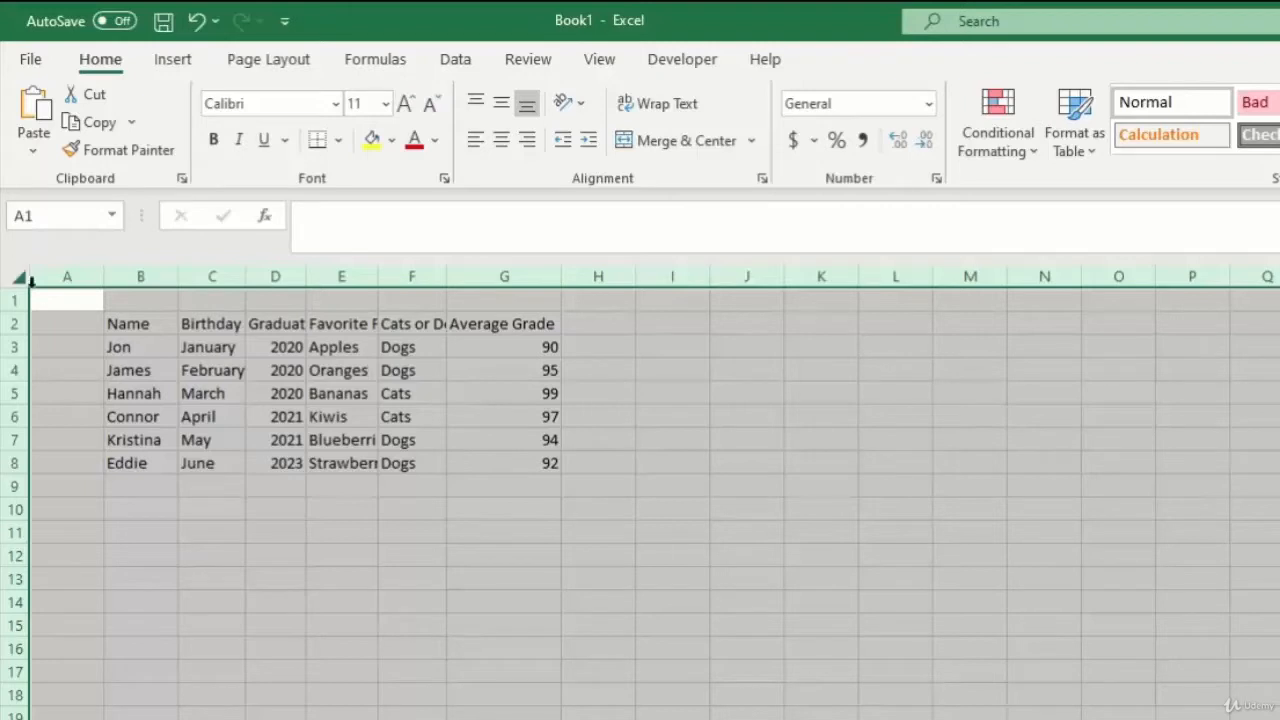
double_click(104, 277)
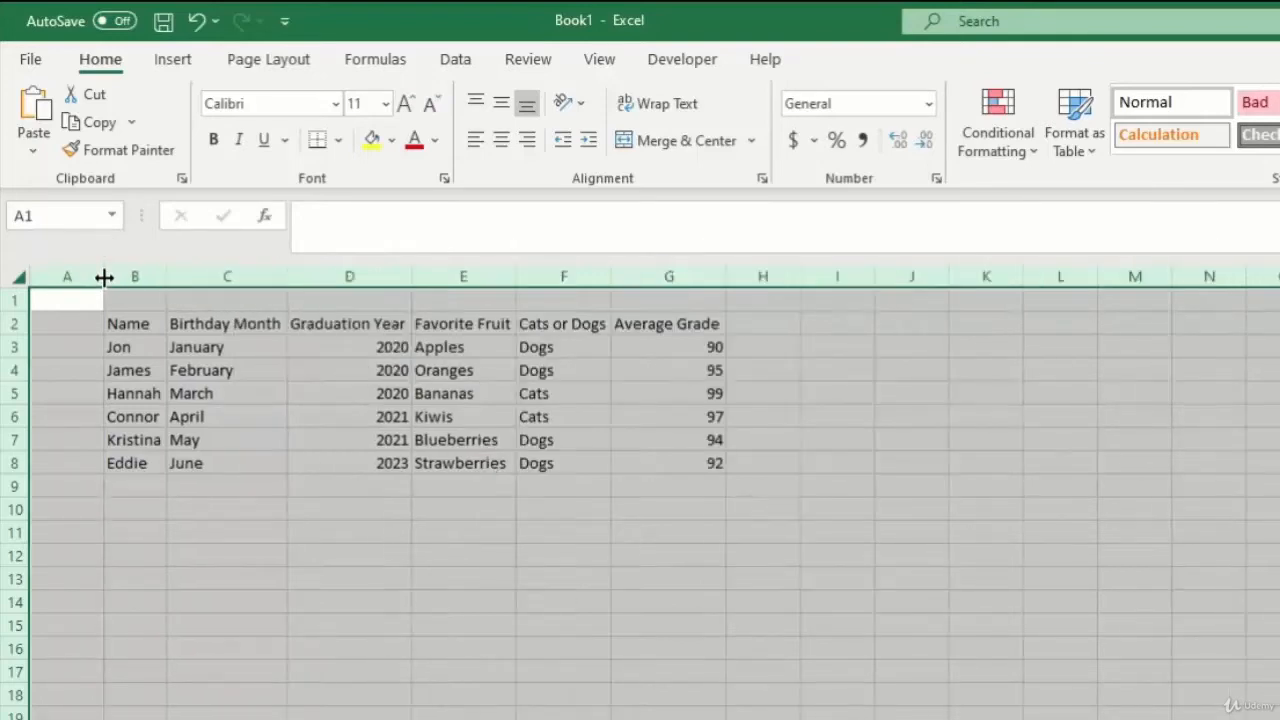
left_click(147, 513)
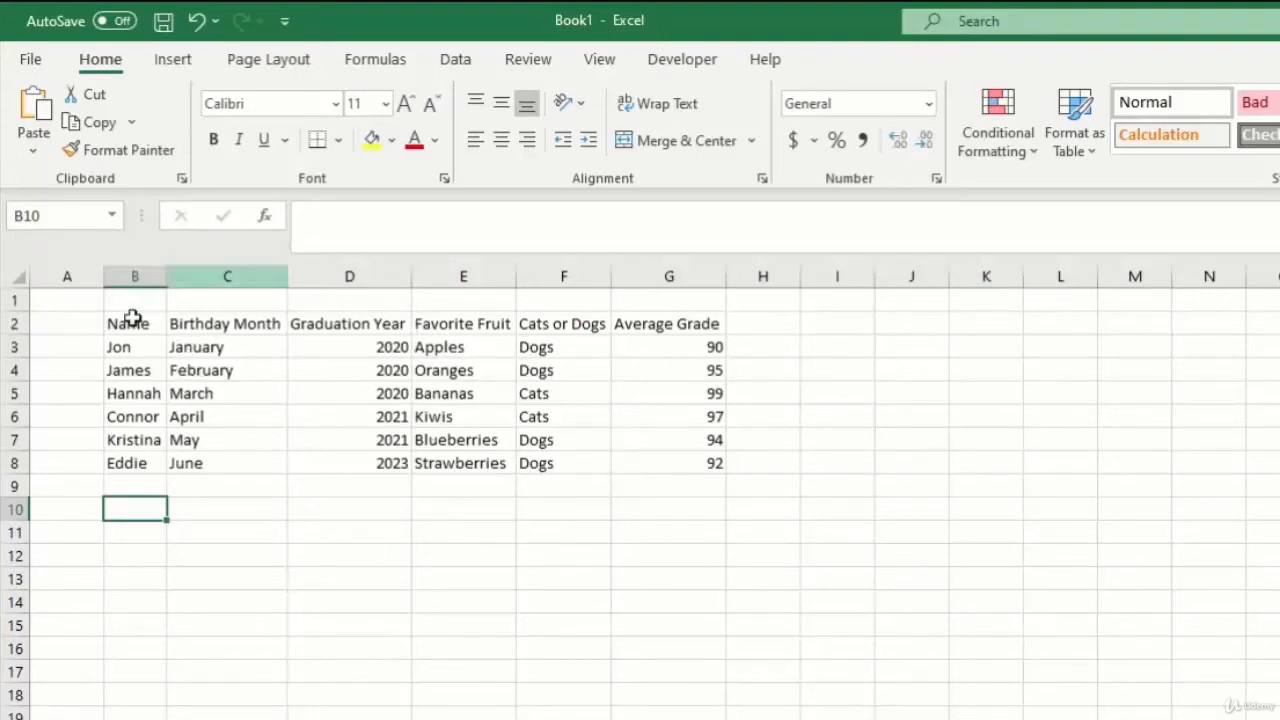
left_click(64, 302)
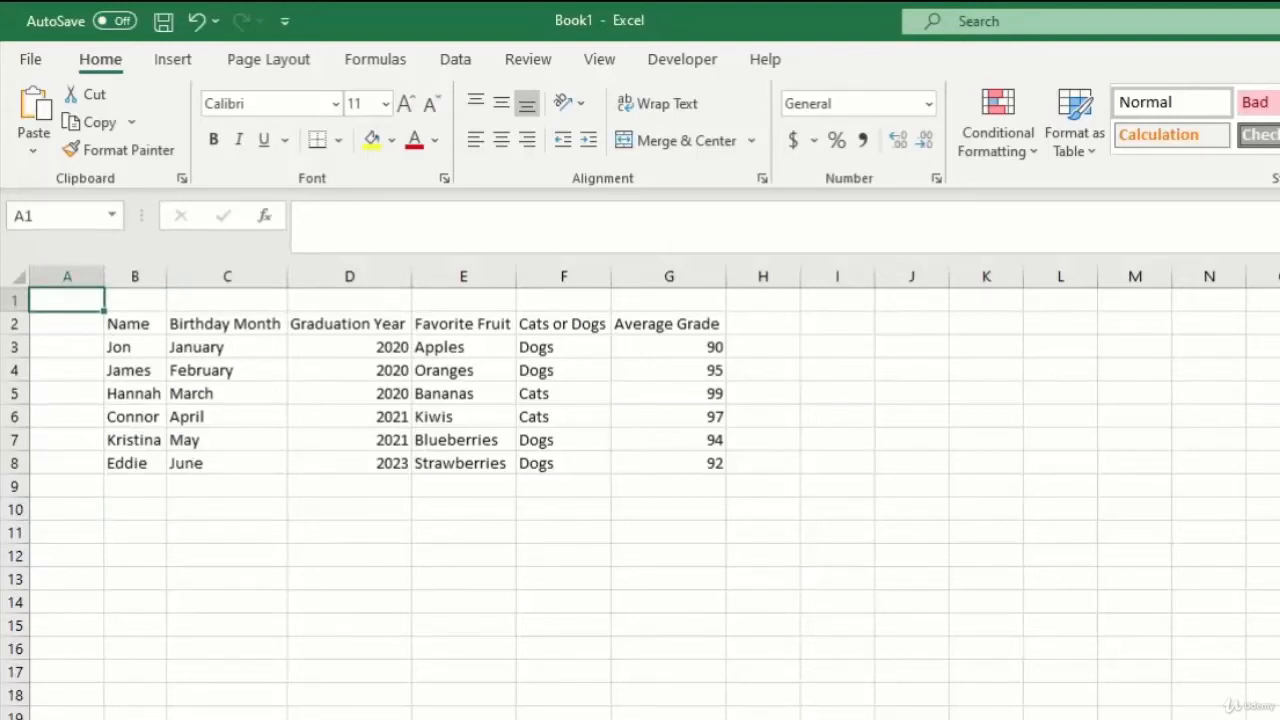
left_click(452, 581)
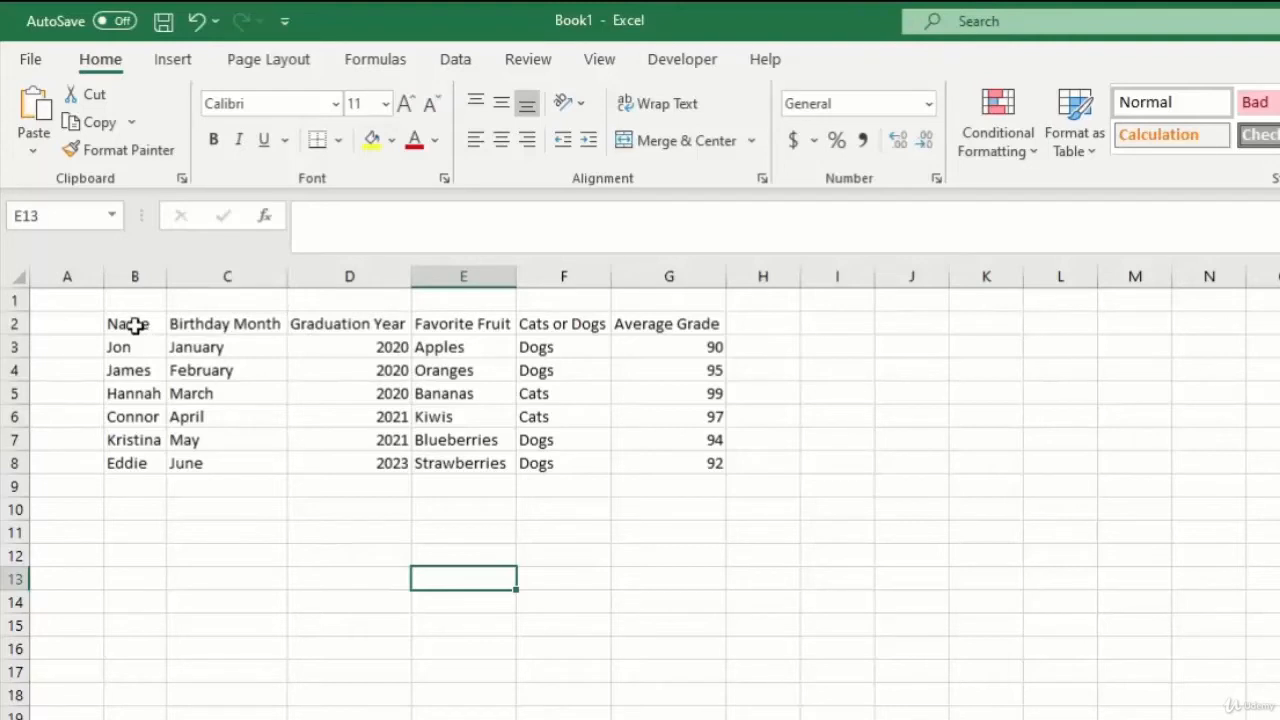
Step: Convert the data range B2:G8 into a table with headers
left_click_drag(134, 326, 650, 463)
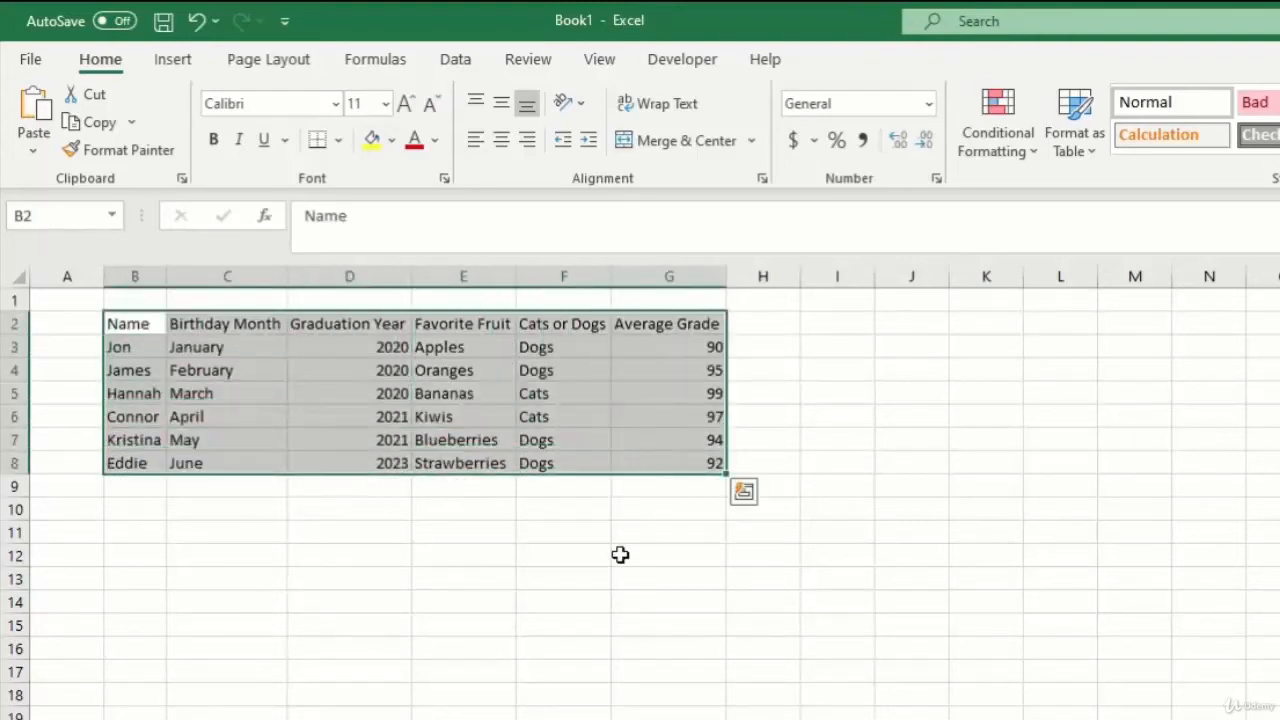
left_click(176, 78)
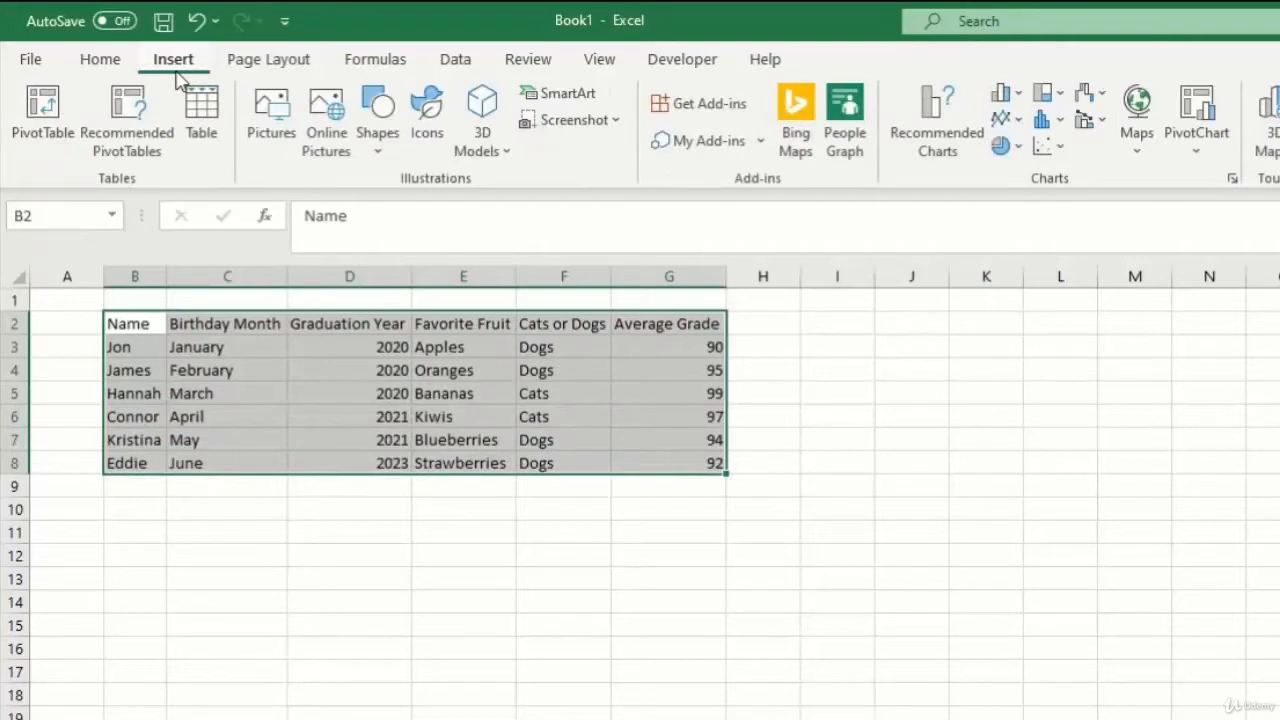
left_click(208, 153)
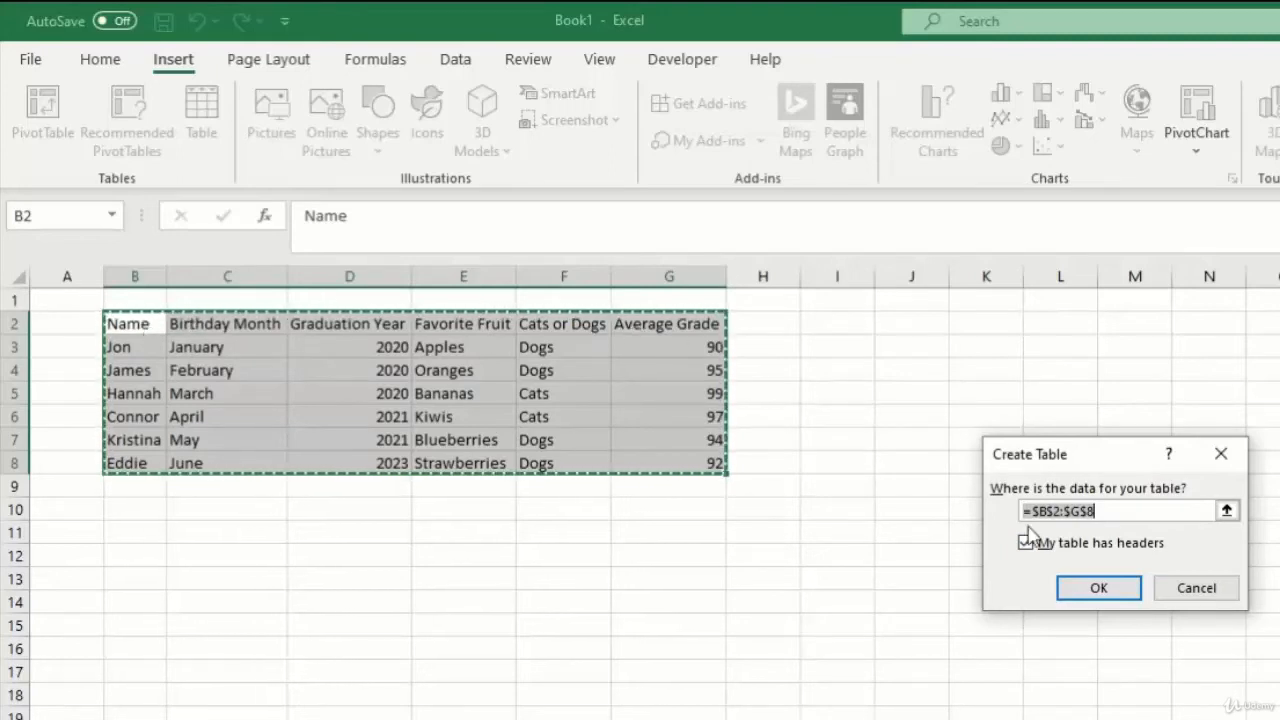
left_click(1099, 588)
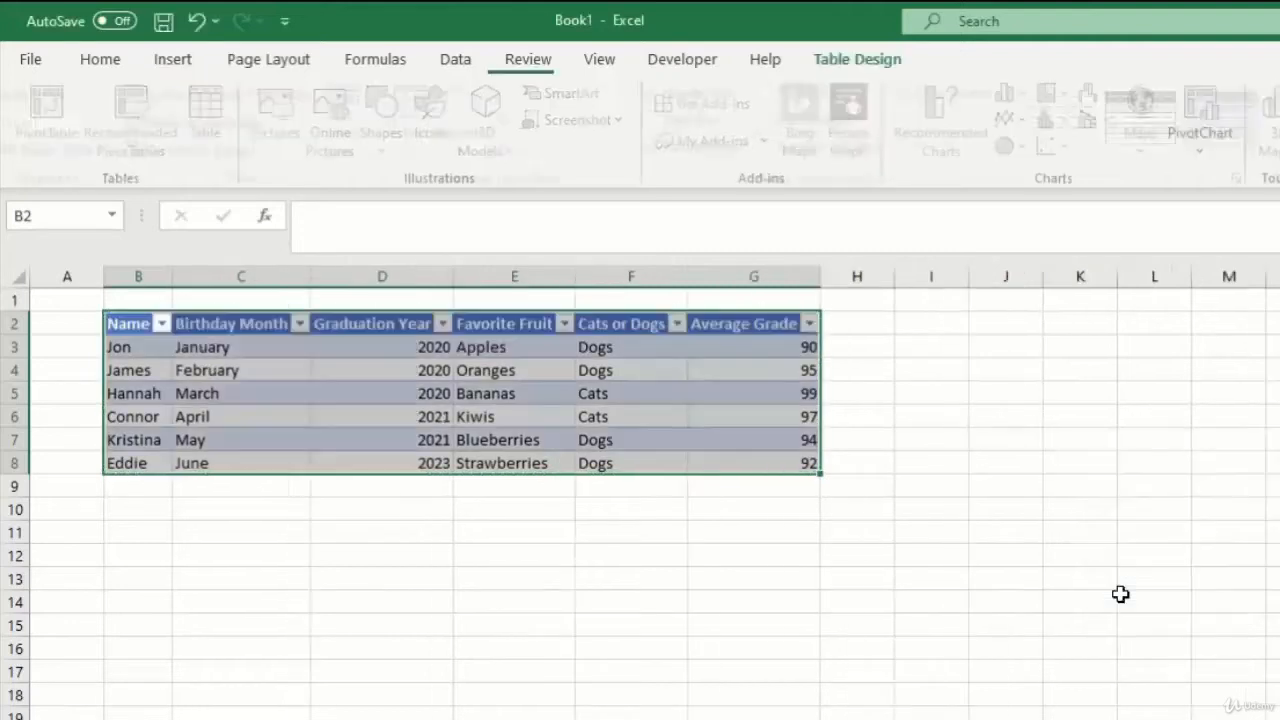
left_click(1120, 596)
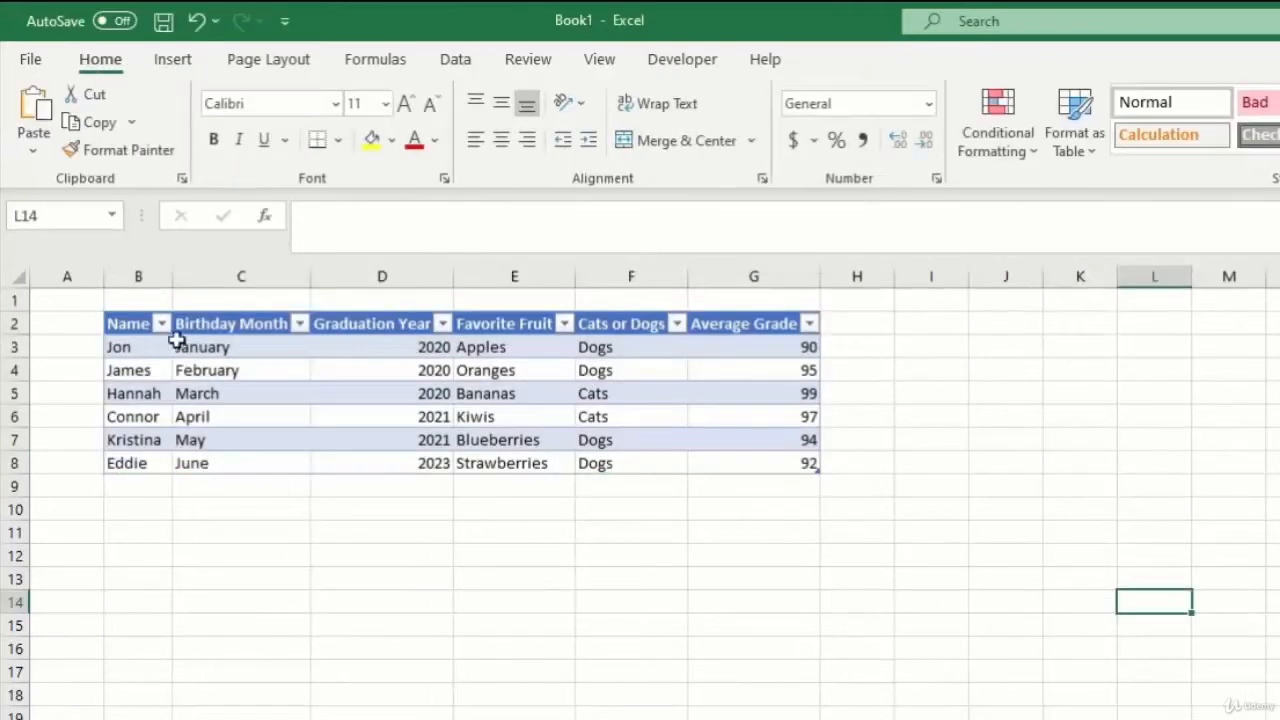
left_click(55, 298)
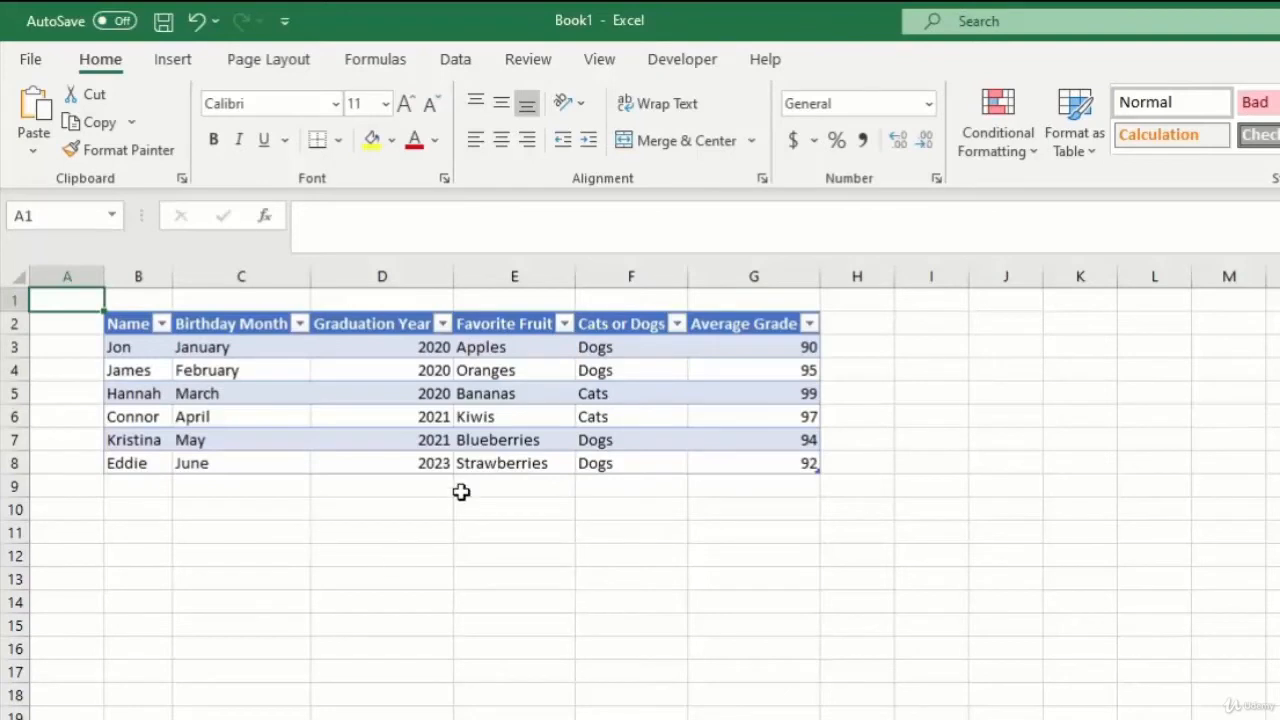
Step: Try the gold and orange styles on the table and reapply the blue medium style with banded rows
left_click(381, 397)
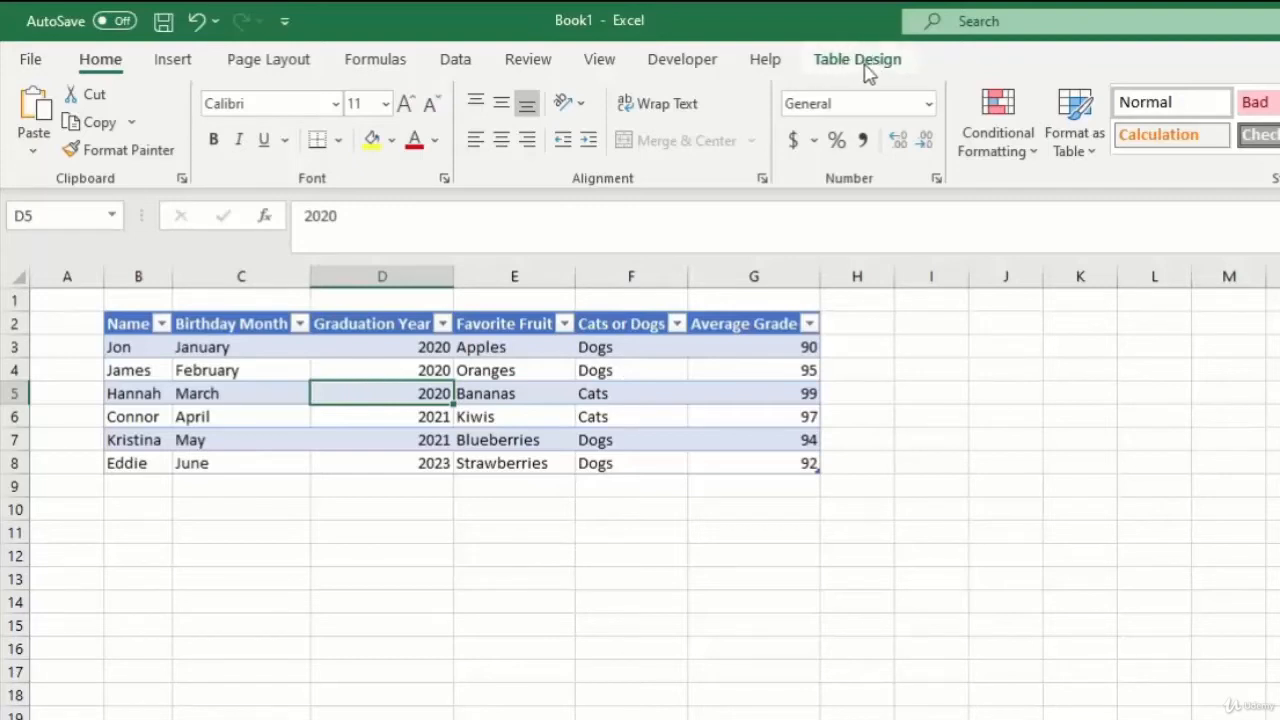
left_click(931, 368)
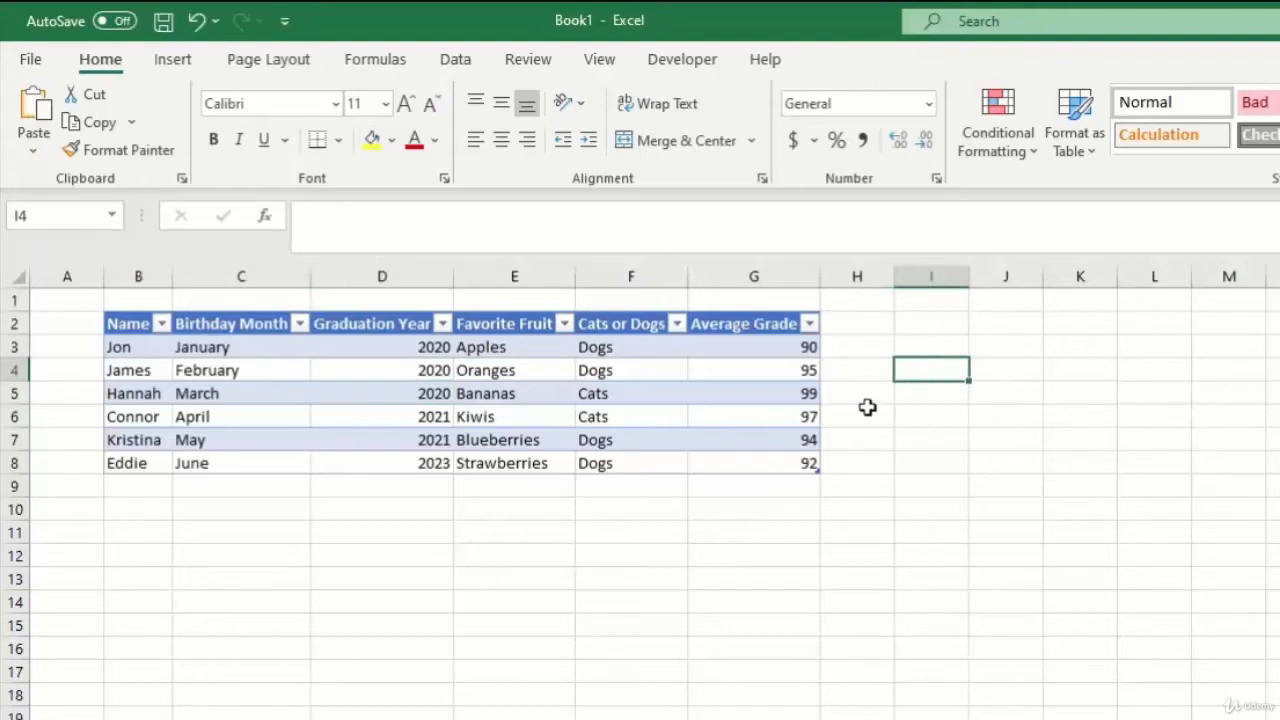
left_click(349, 393)
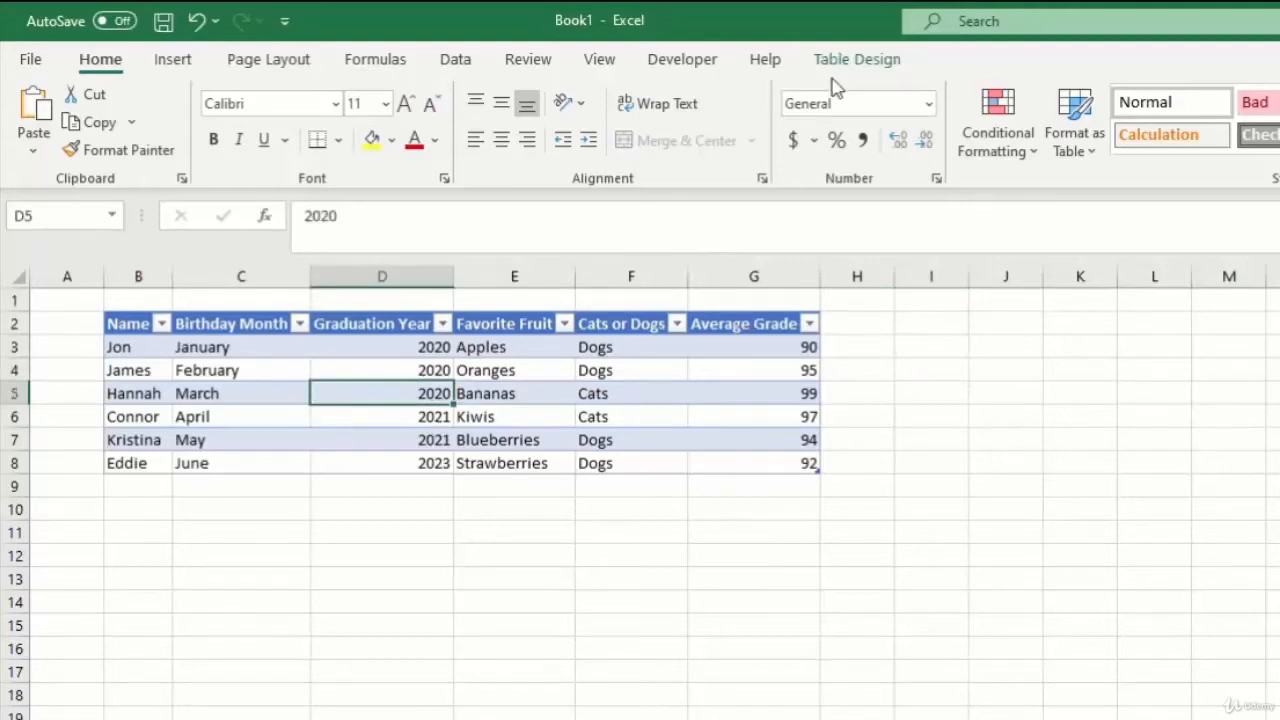
left_click(893, 68)
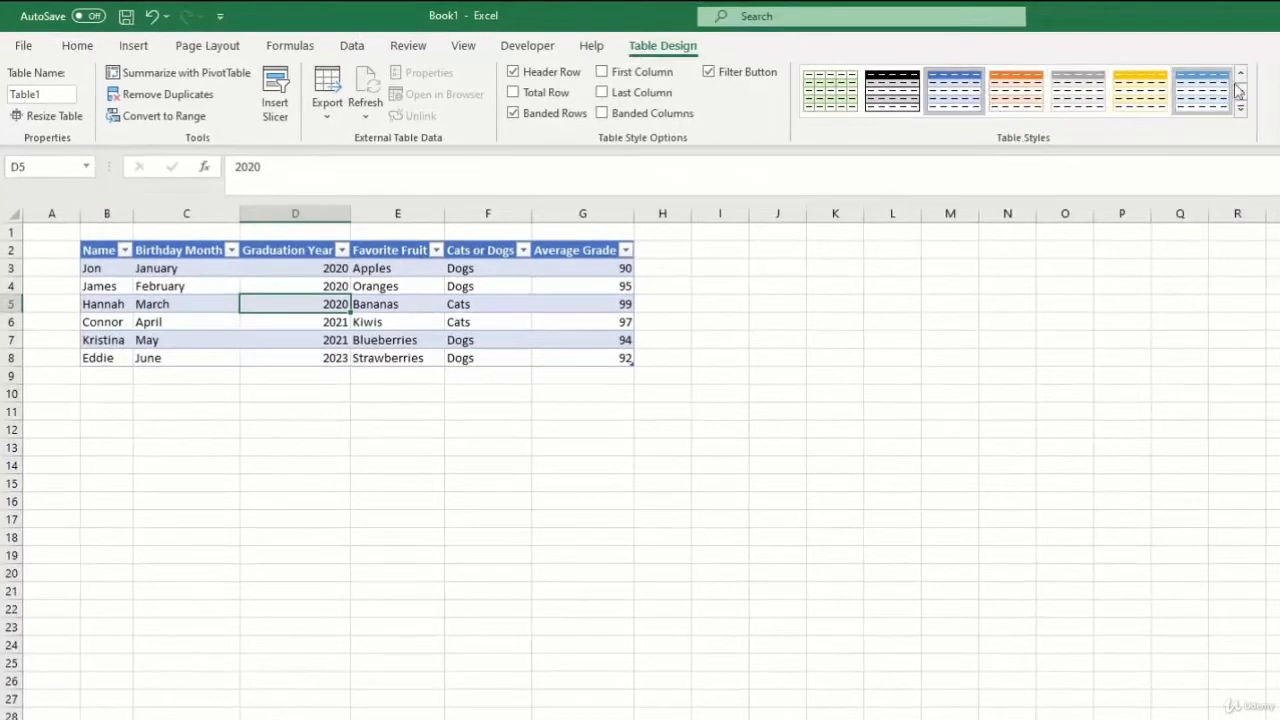
left_click(1120, 100)
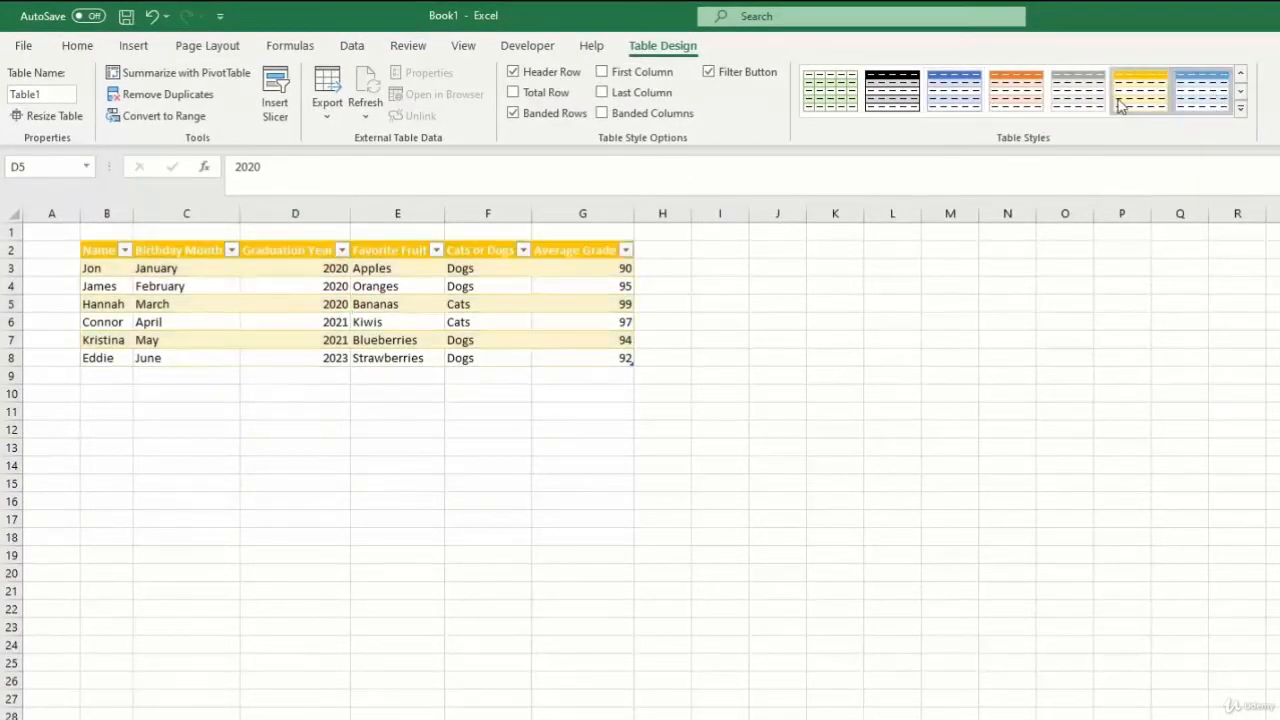
left_click(1014, 92)
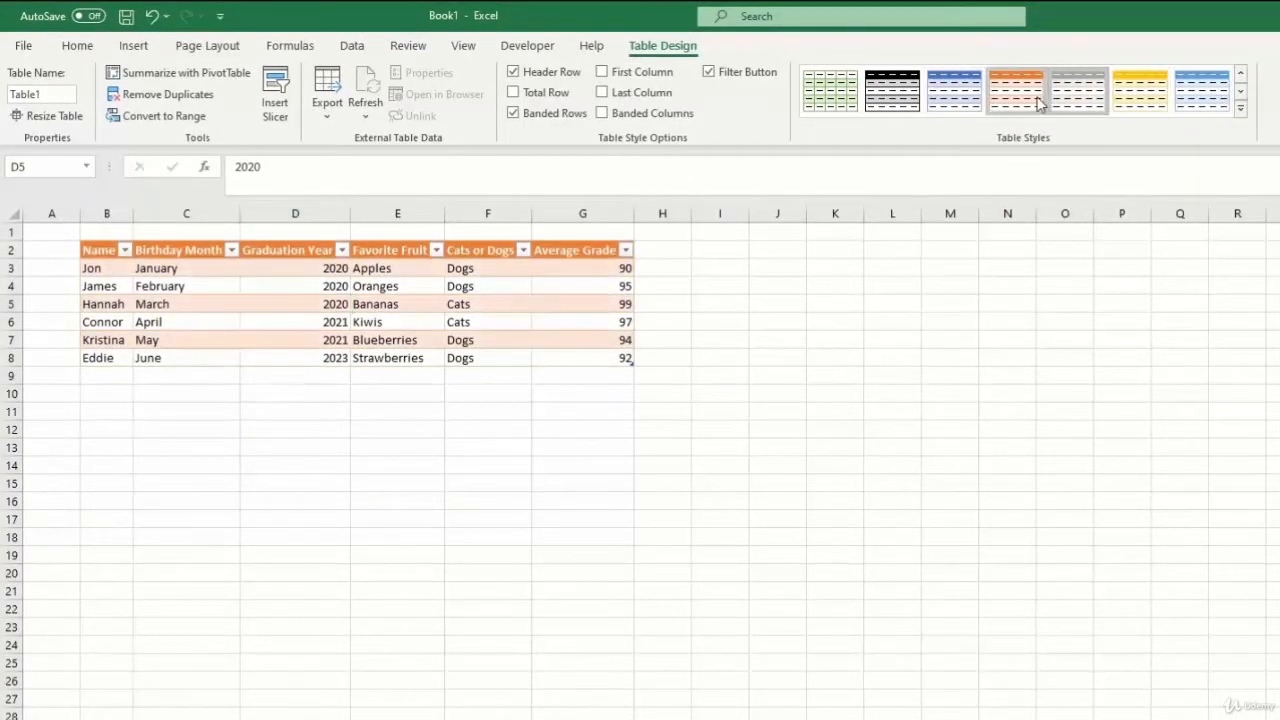
left_click(953, 108)
left_click(1240, 107)
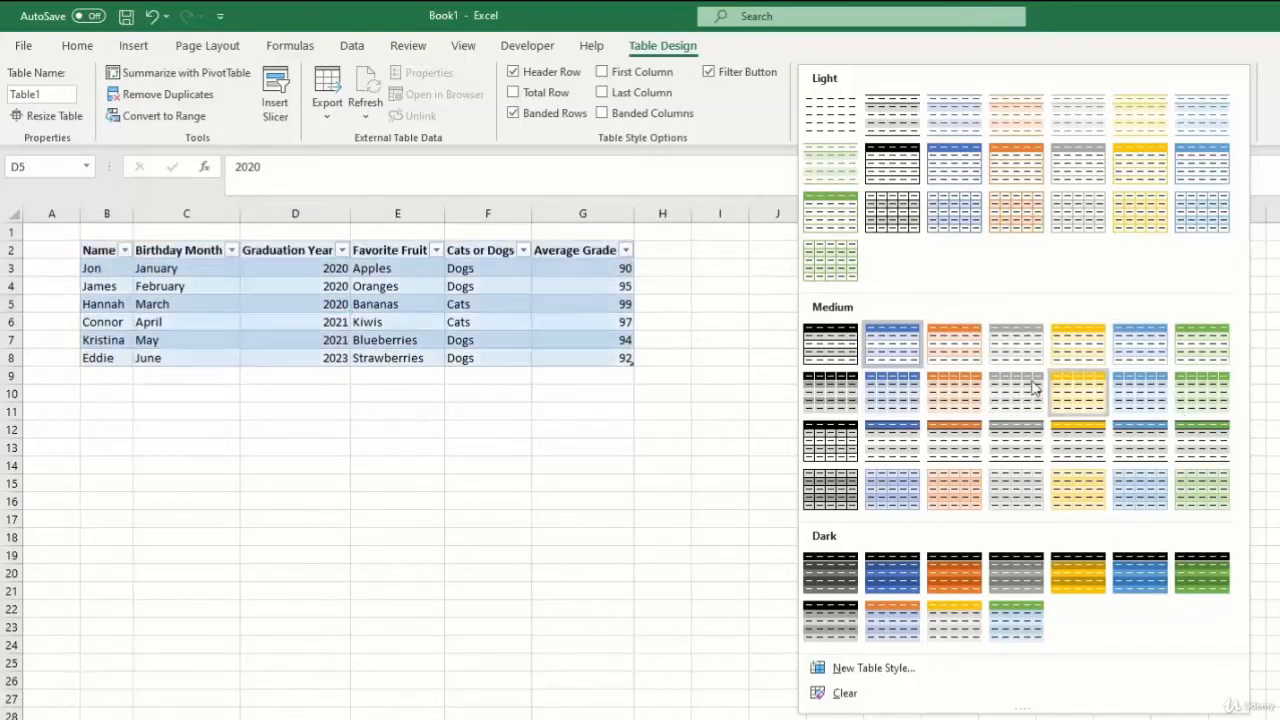
left_click(887, 355)
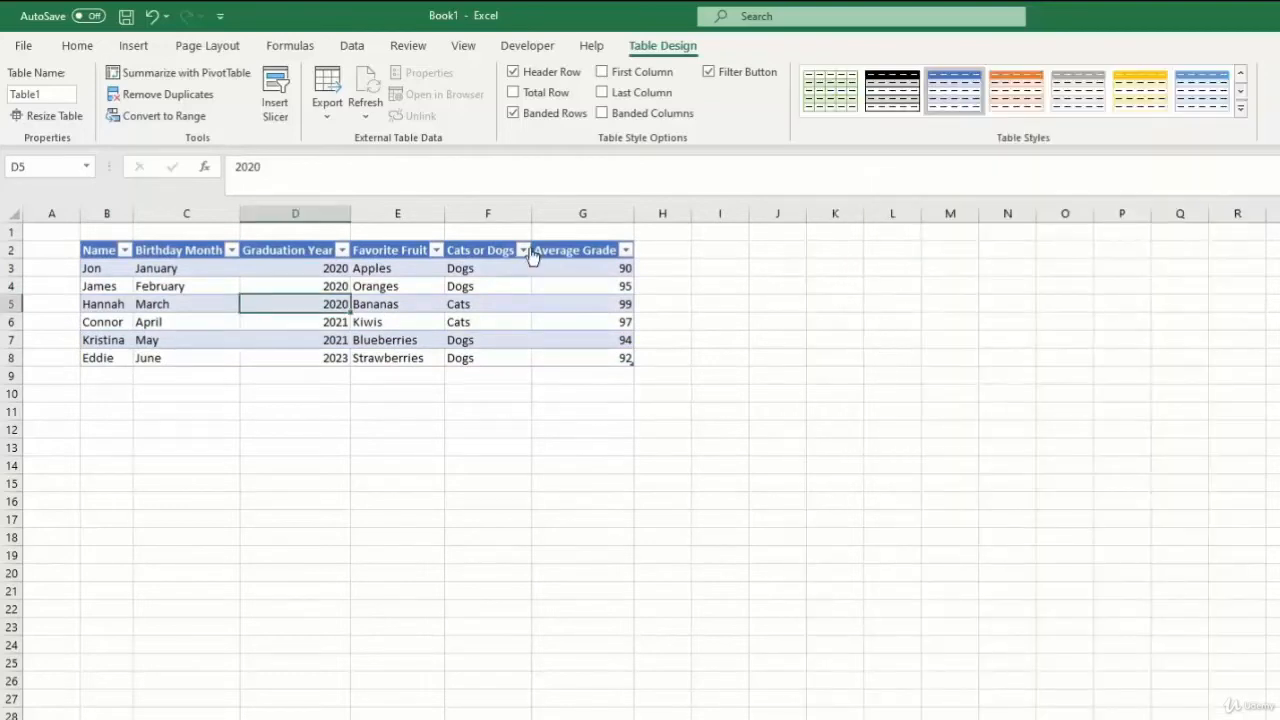
left_click(55, 228)
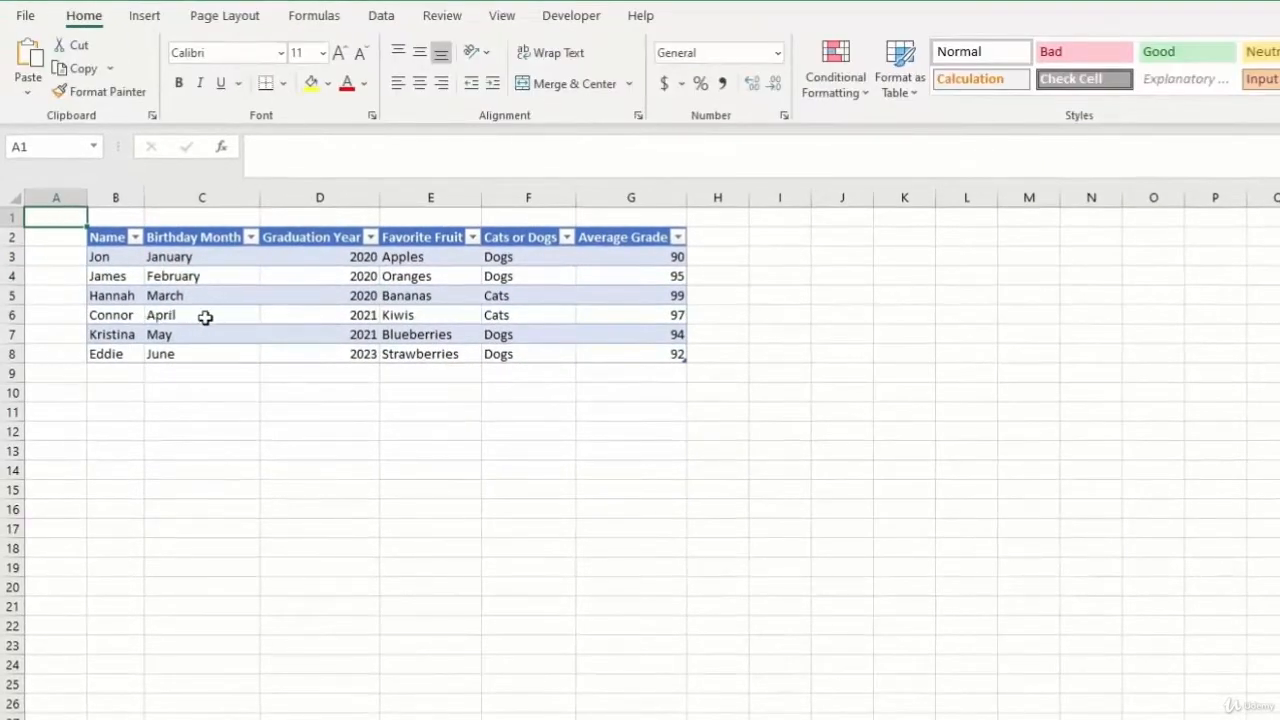
Step: Examine the column headings with the table's header row scrolled out of view, selecting cells inside and outside the table
scroll(205, 317, "down", 1)
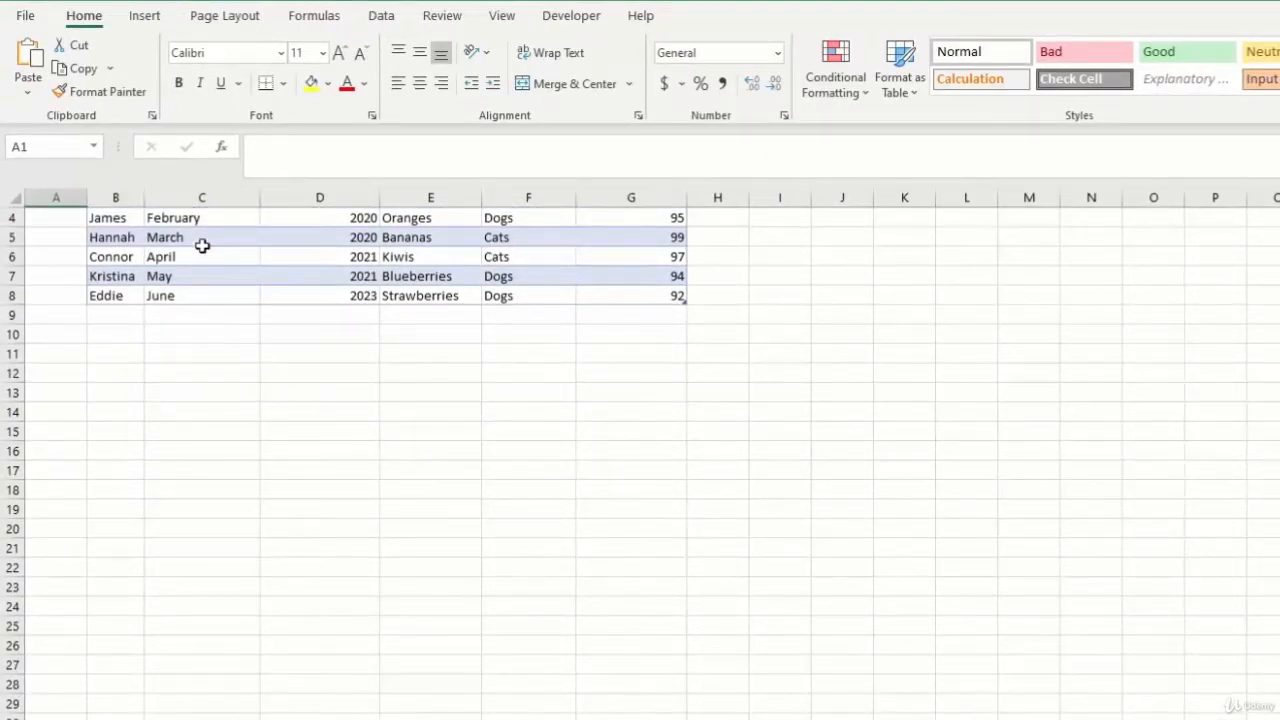
left_click(202, 245)
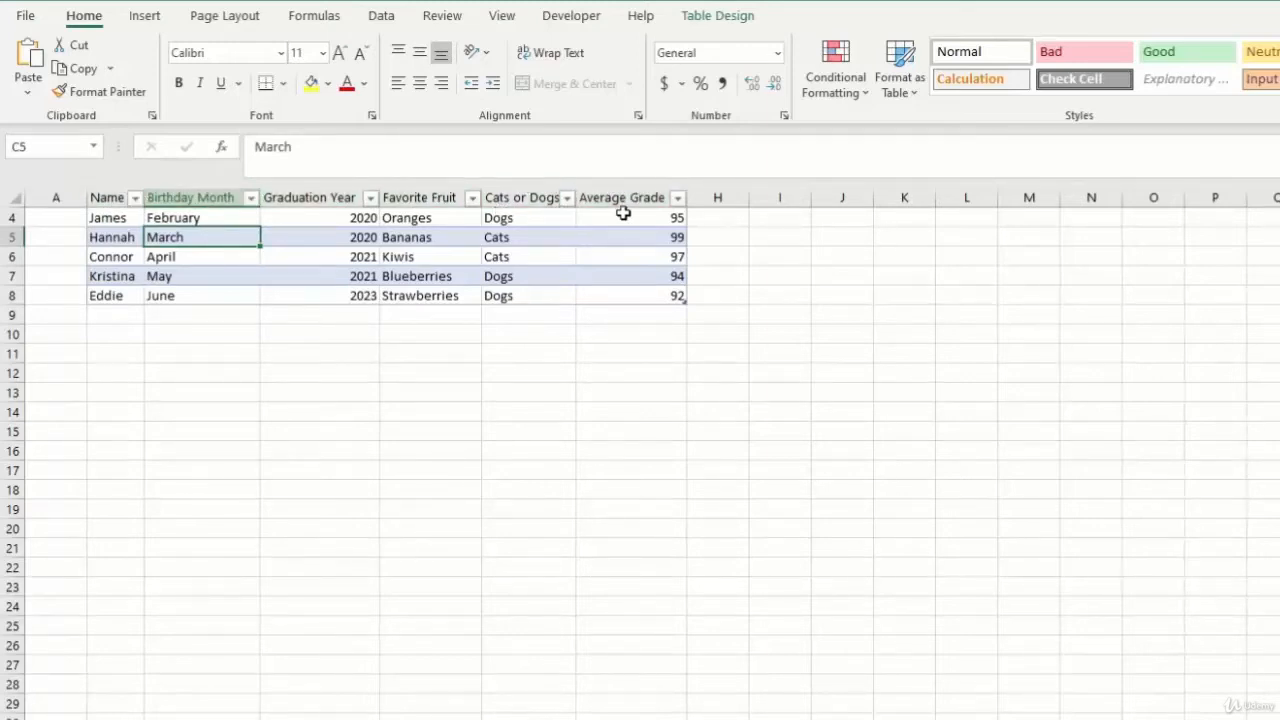
left_click(904, 255)
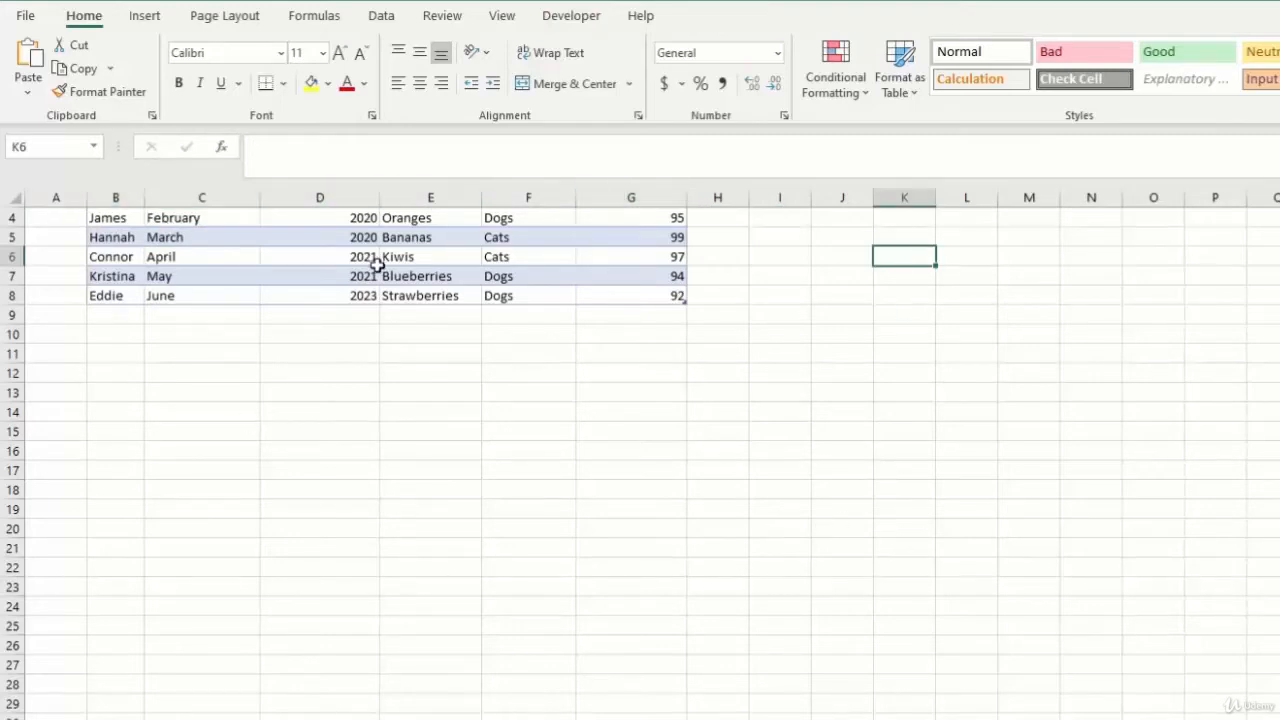
left_click(311, 260)
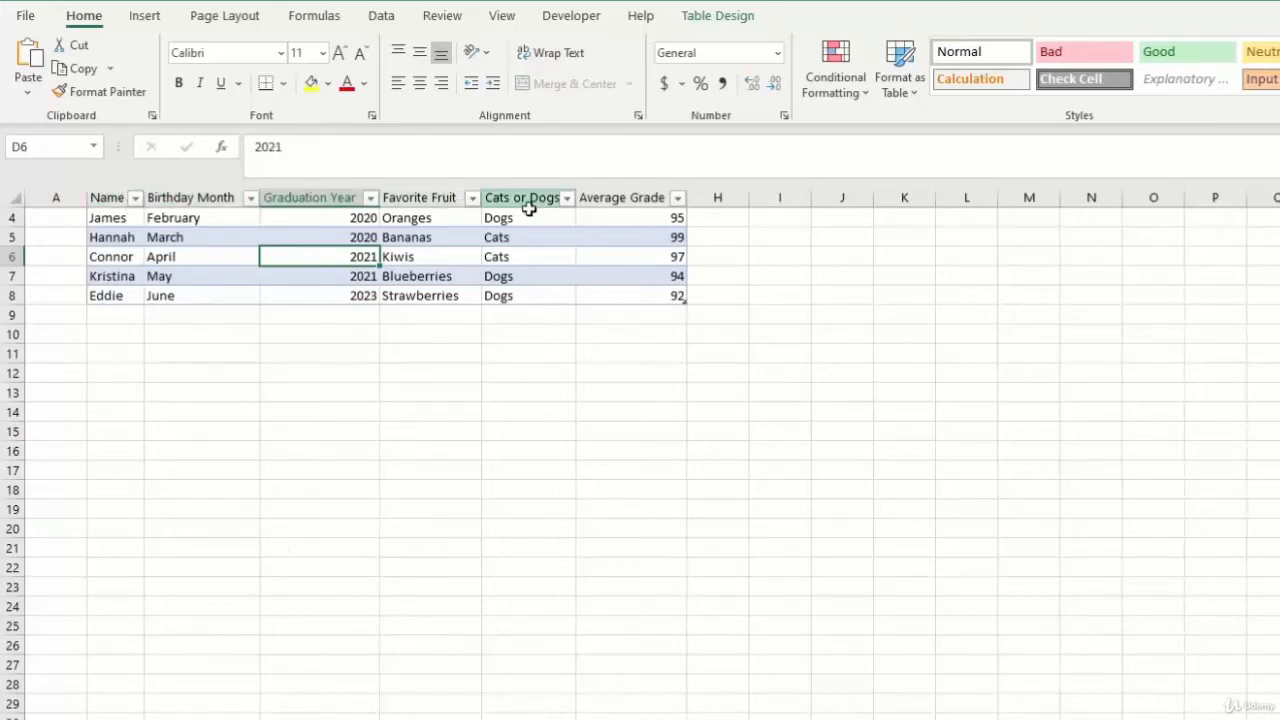
scroll(215, 629, "up", 1)
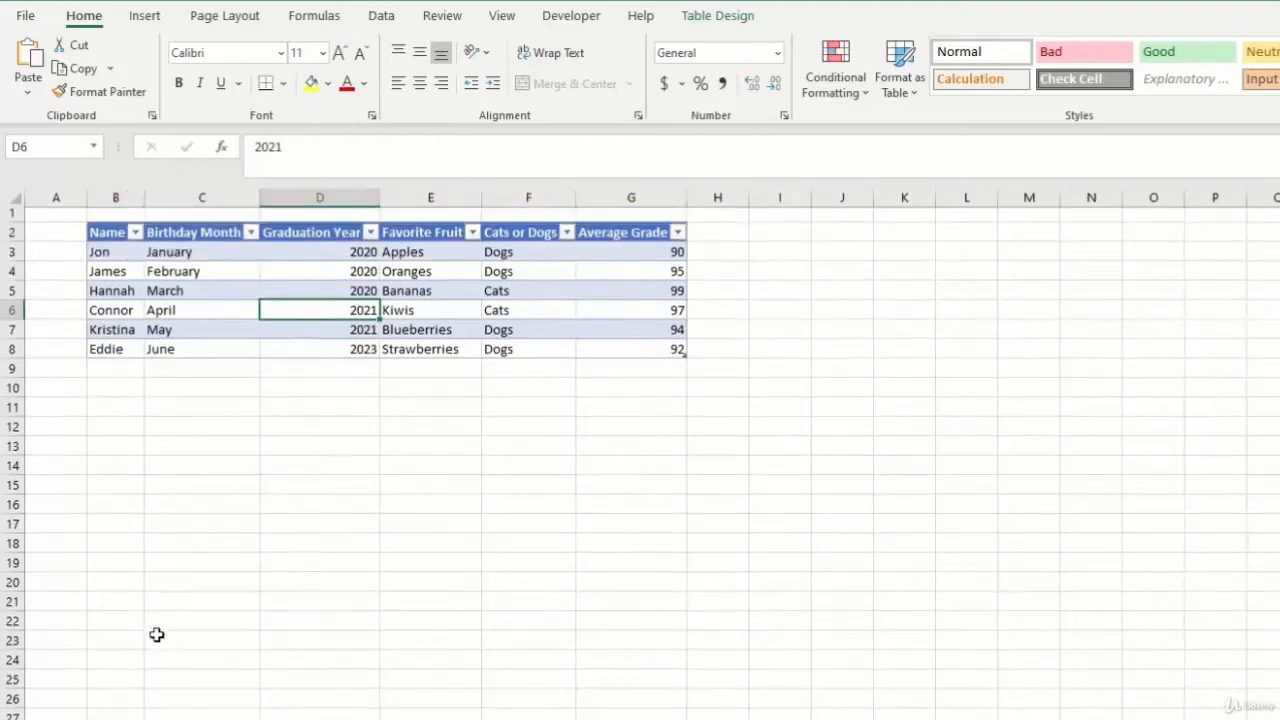
left_click(70, 216)
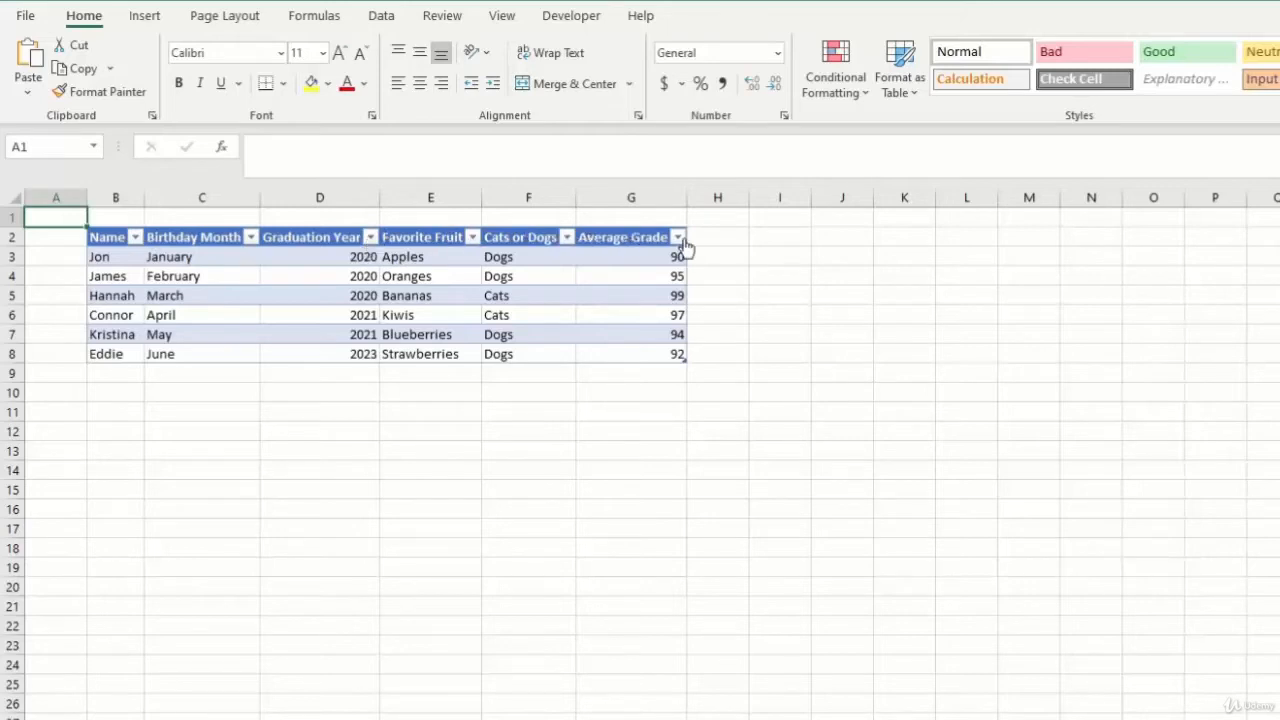
Step: Filter the Cats or Dogs column to show only Dogs by excluding Cats
left_click(567, 238)
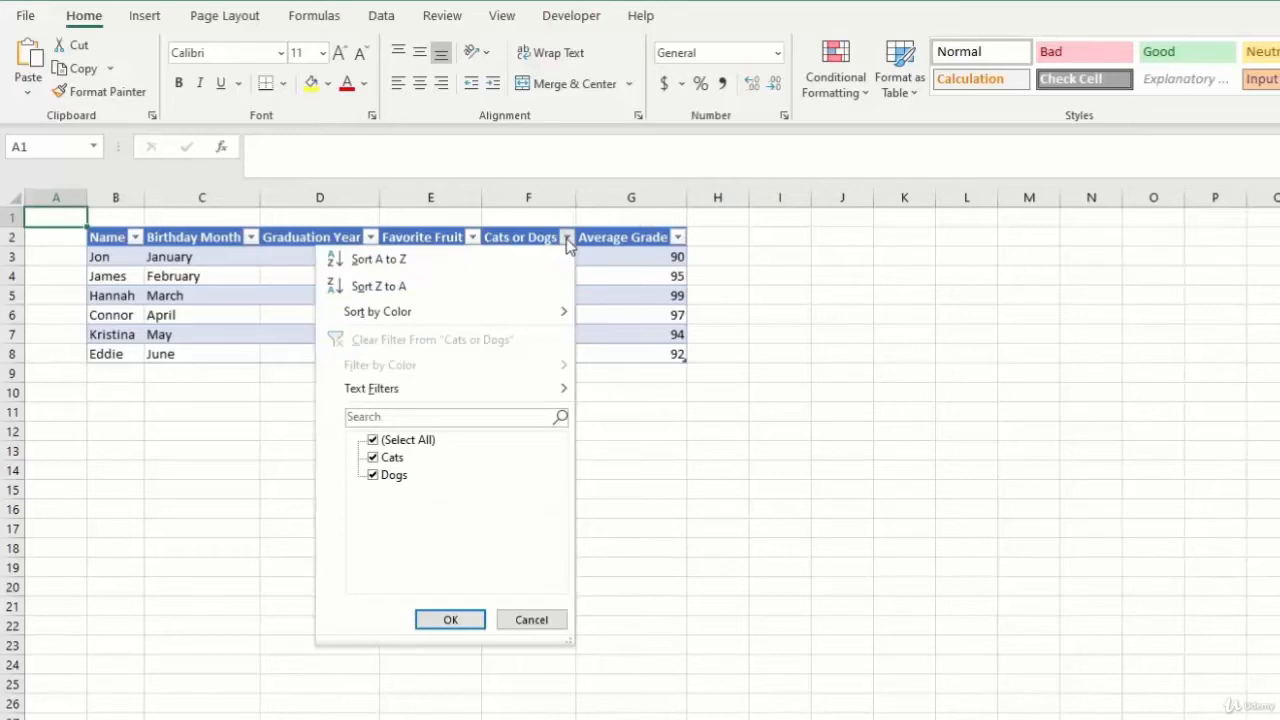
left_click(373, 458)
left_click(451, 617)
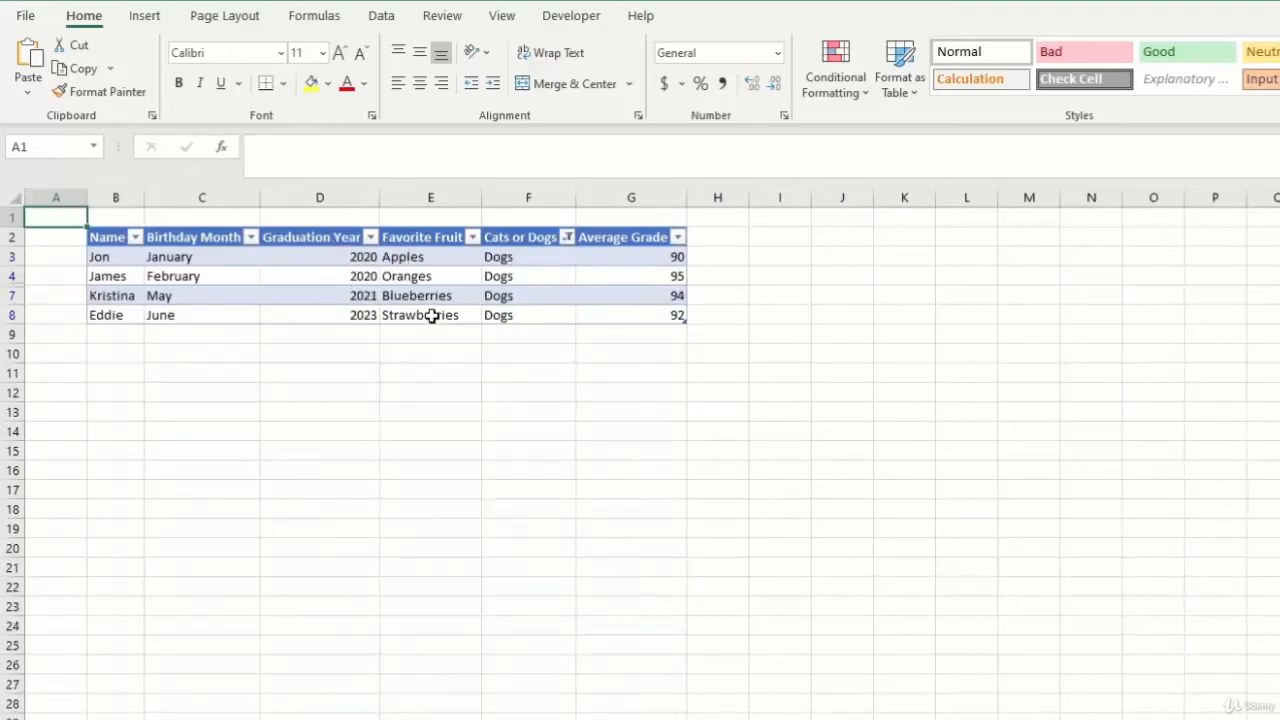
Step: Include Cats again in the Cats or Dogs column filter to show all rows
left_click(567, 237)
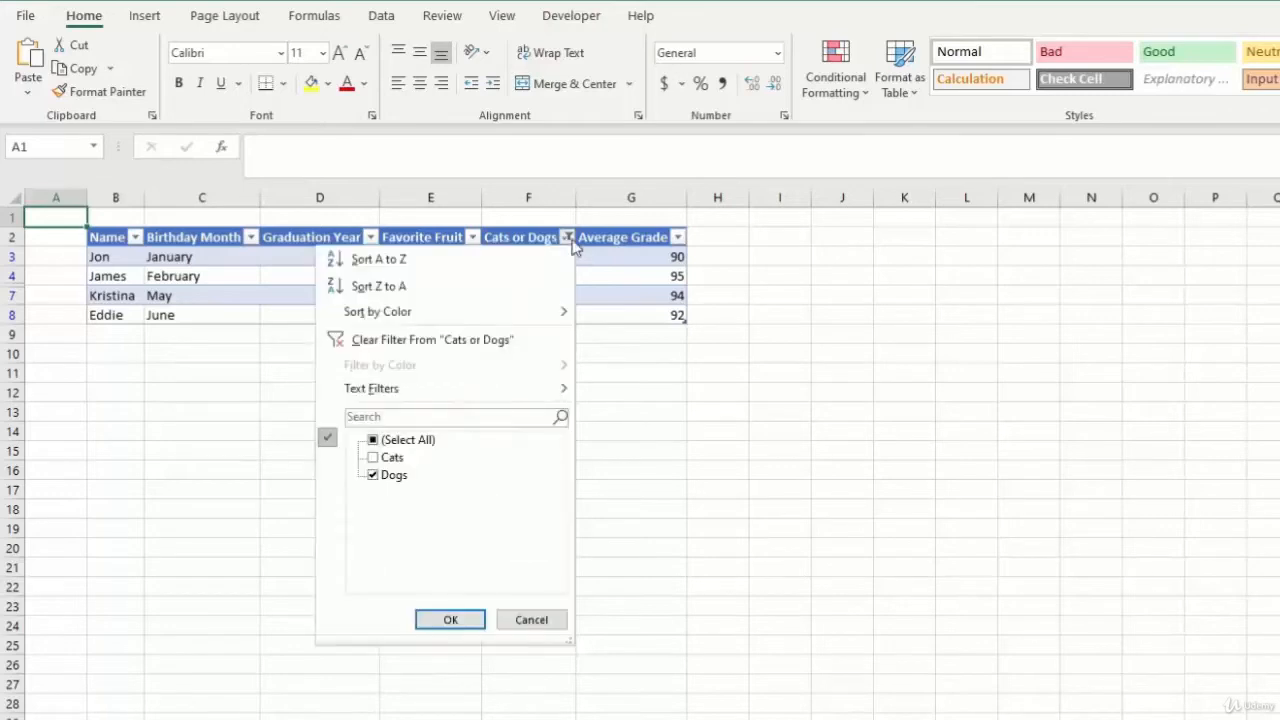
left_click(375, 458)
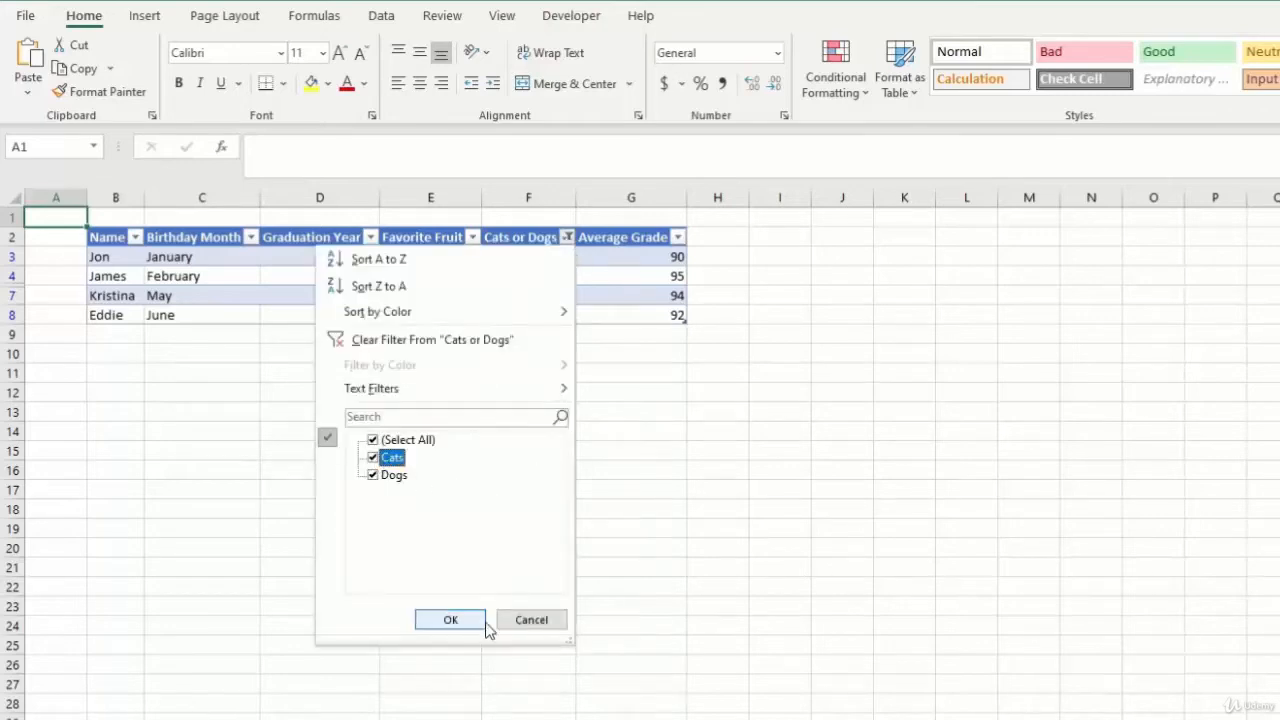
left_click(450, 620)
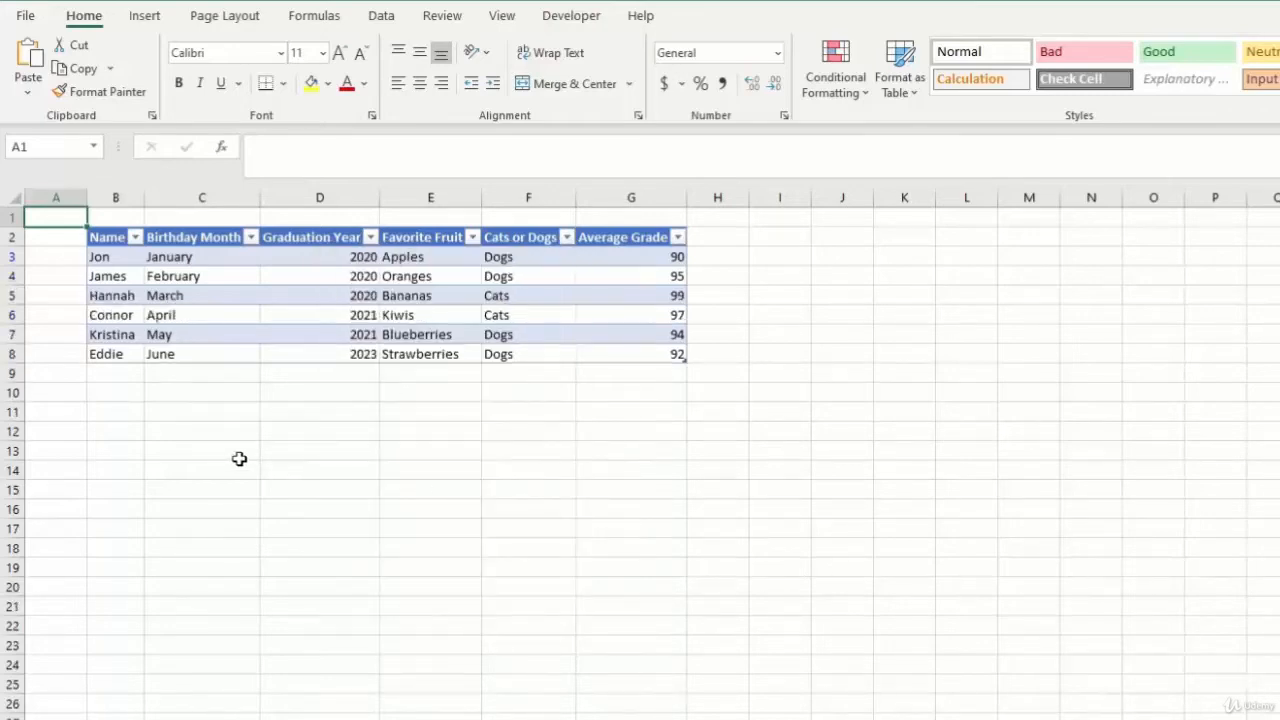
Step: Sort the table by the Name column from A to Z and check the order of the names and their rows
left_click(135, 237)
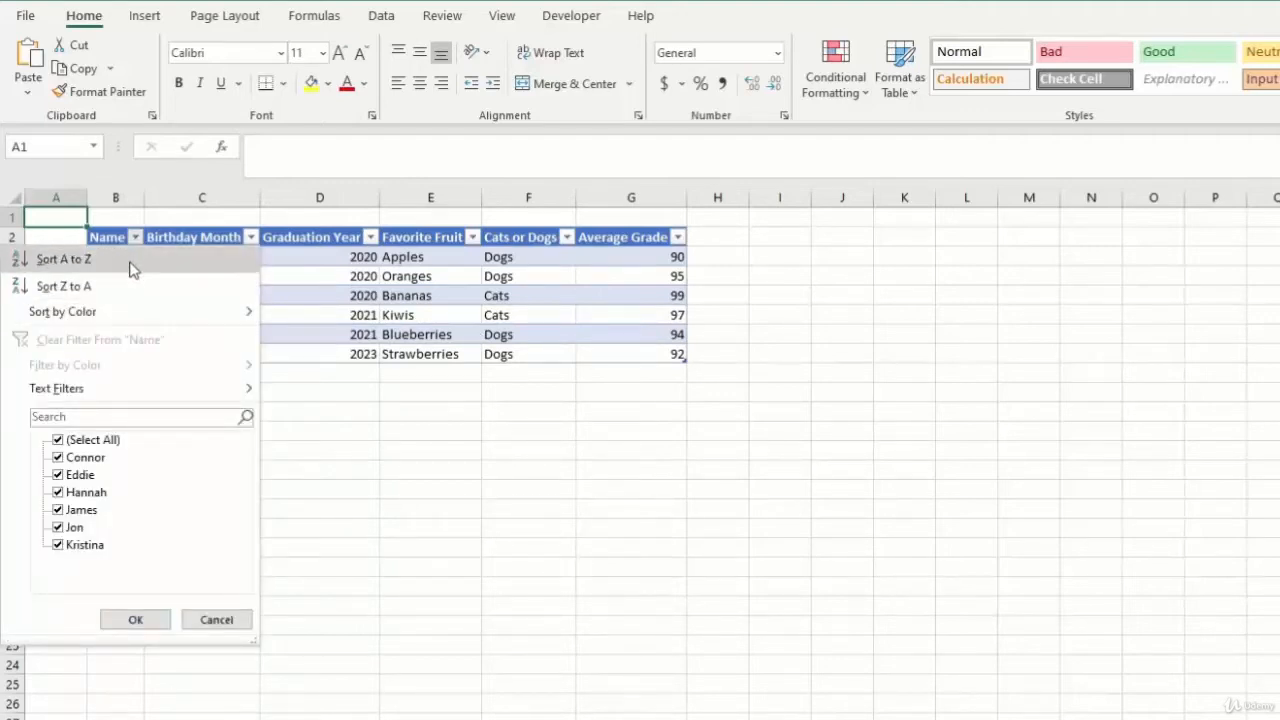
left_click(133, 263)
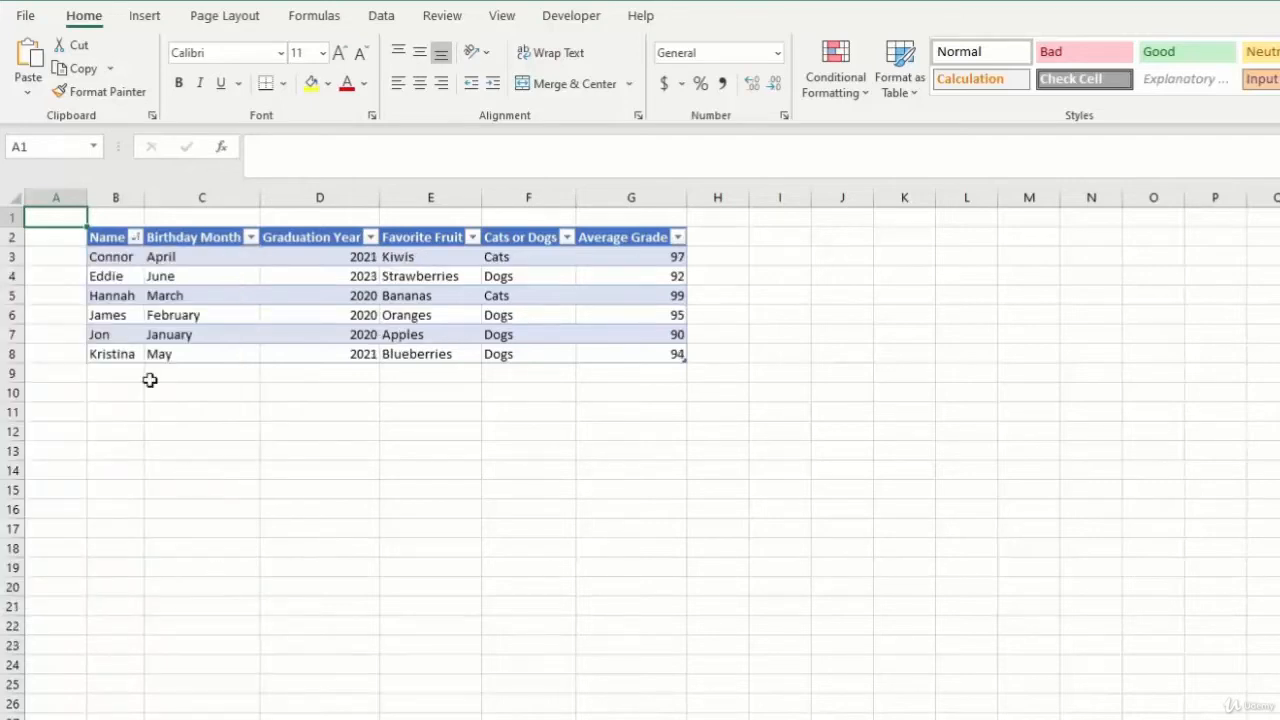
left_click_drag(119, 257, 122, 354)
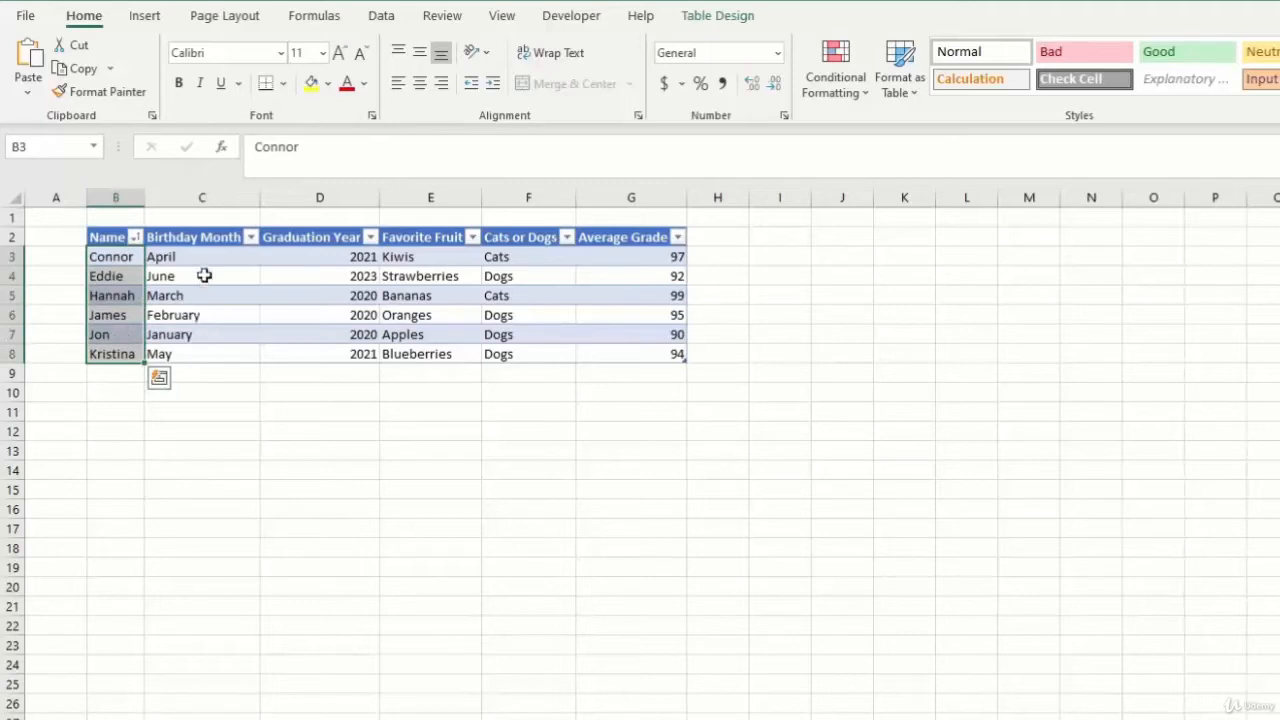
left_click_drag(119, 257, 646, 262)
left_click(107, 258)
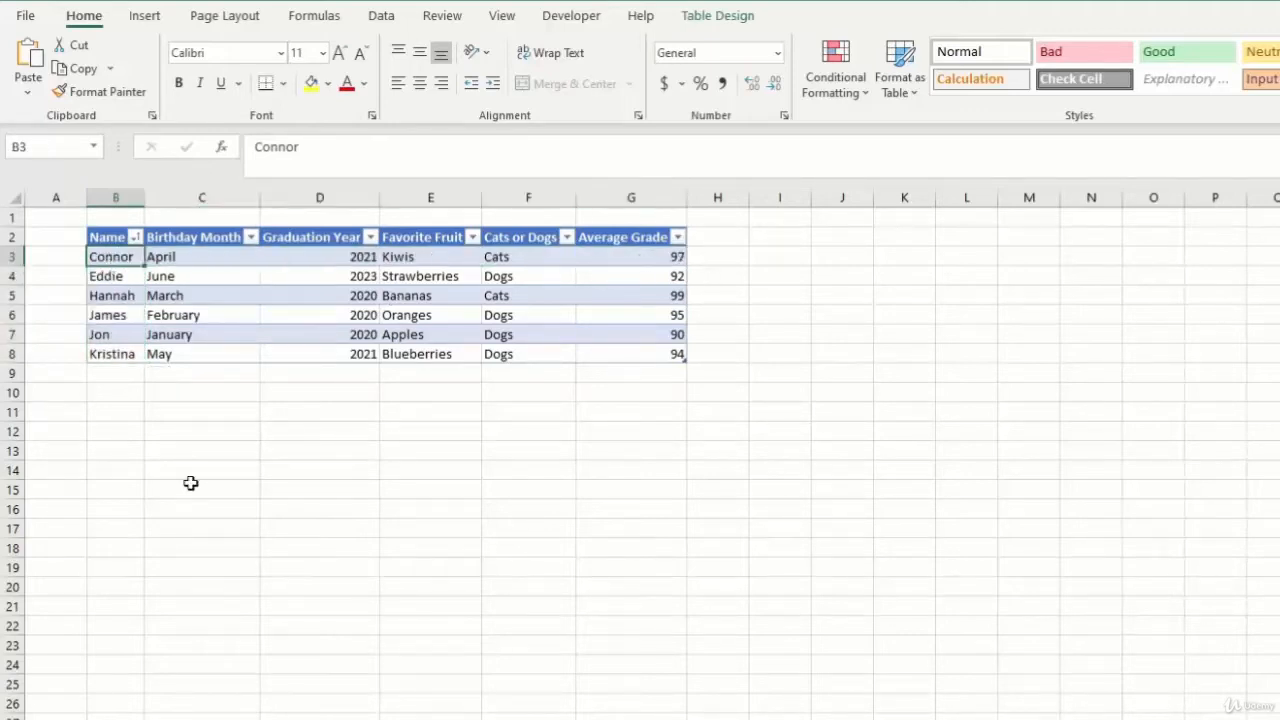
Step: Sort the table by the Name column from Z to A and check the rows from first to last name
left_click(134, 237)
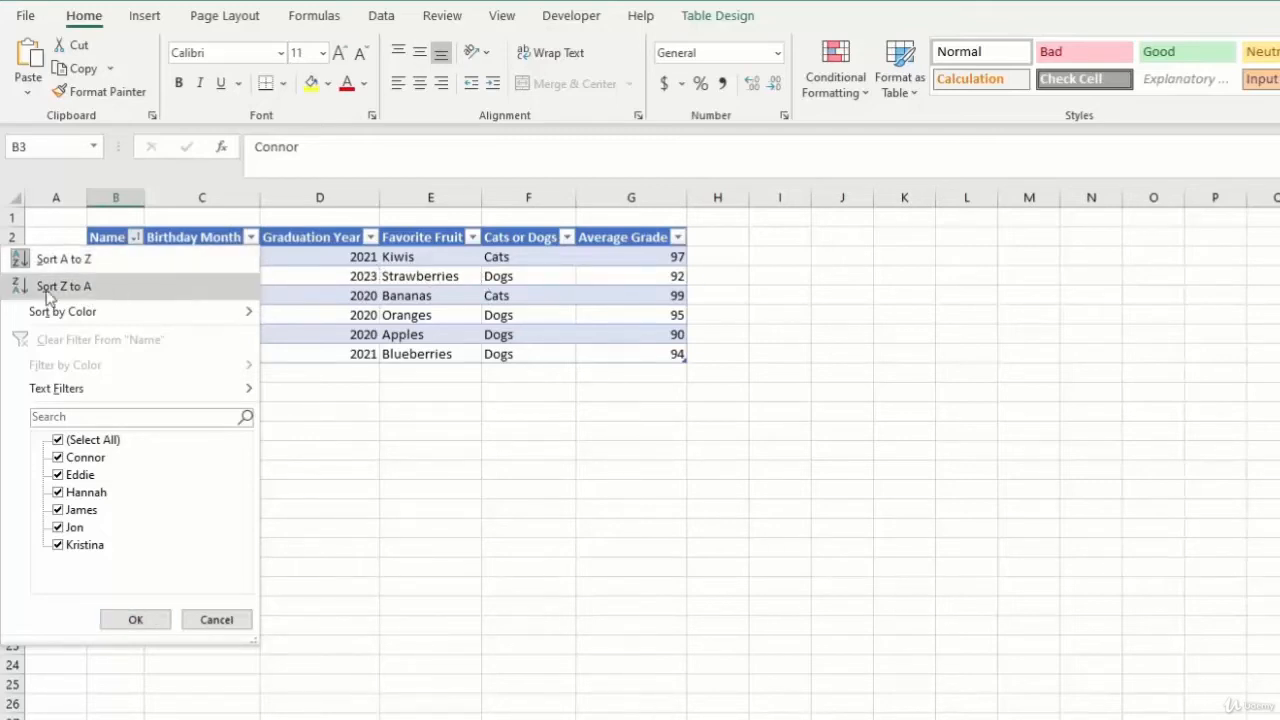
left_click(105, 288)
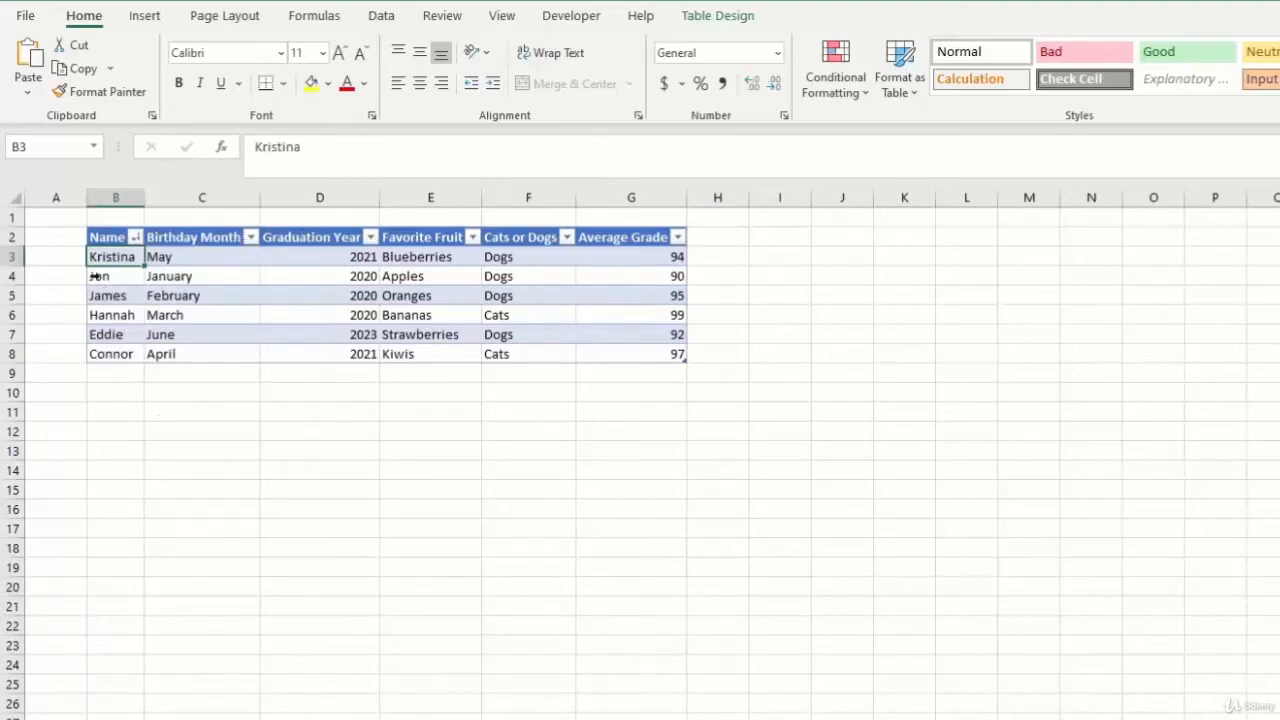
left_click_drag(110, 256, 635, 352)
left_click(126, 354)
left_click(116, 358)
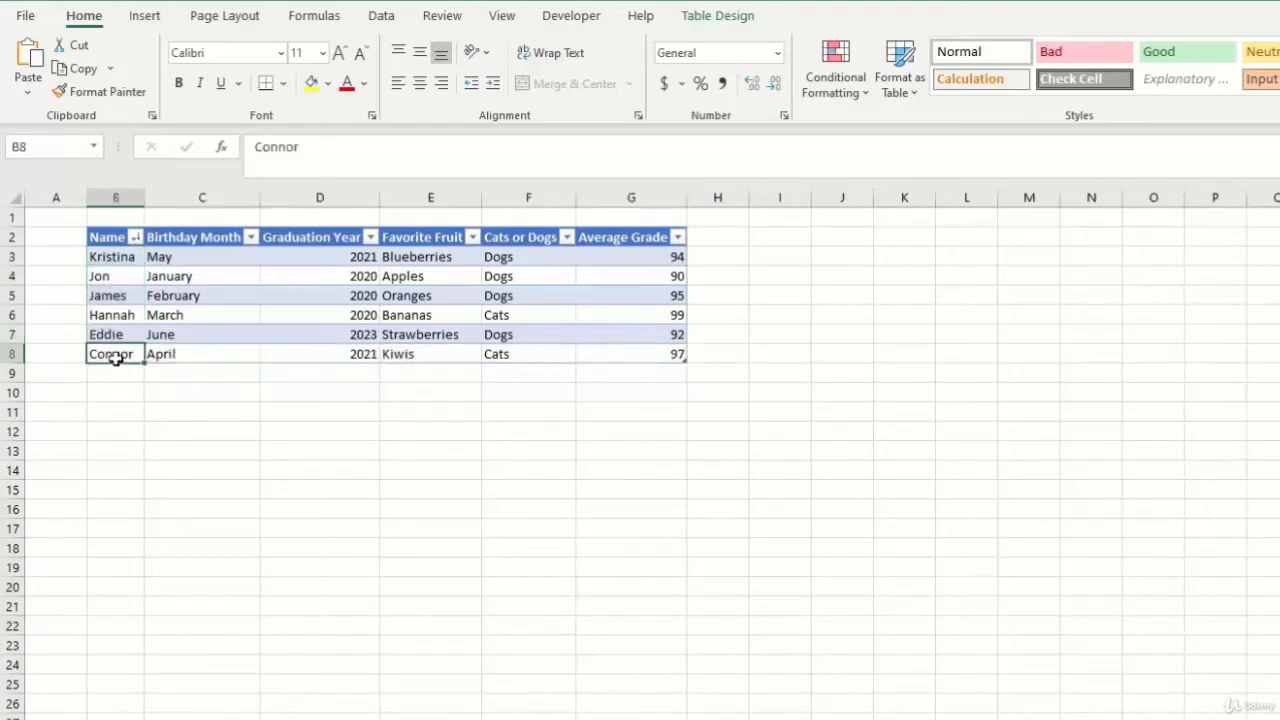
Step: Sort the Name column back to A to Z and view the Graduation Year filter options, keeping all years included
left_click(135, 237)
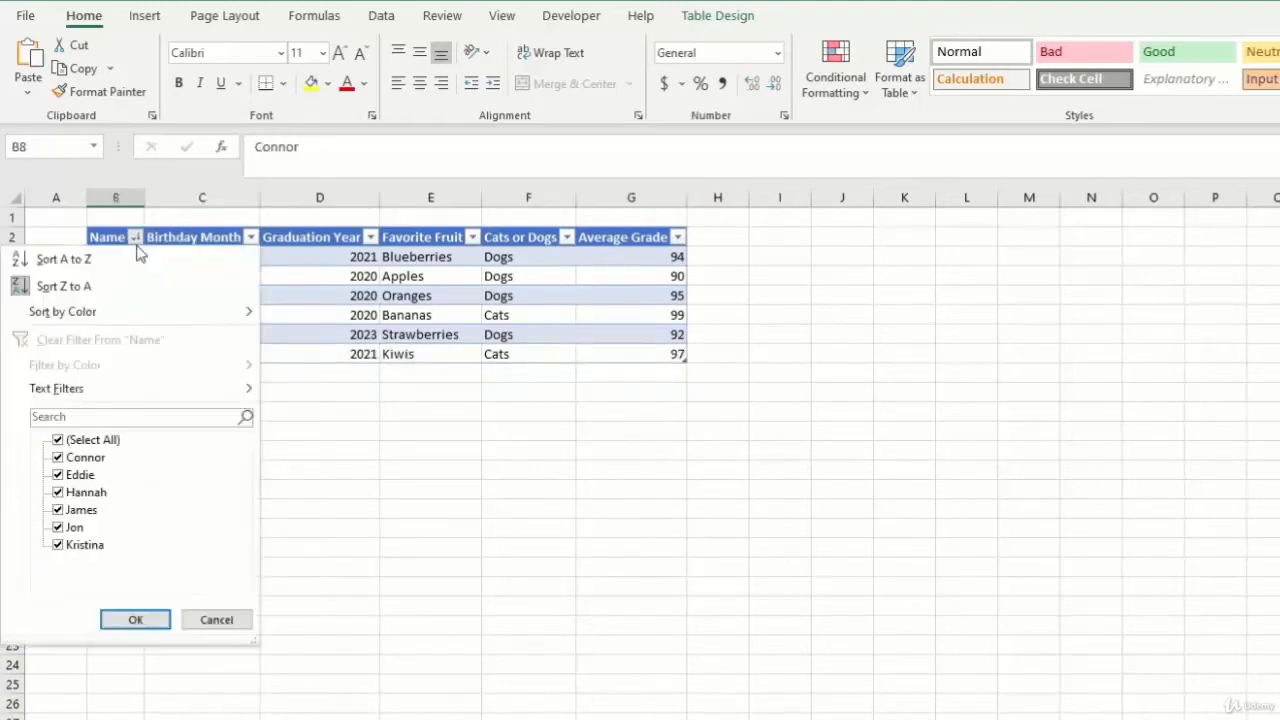
left_click(171, 262)
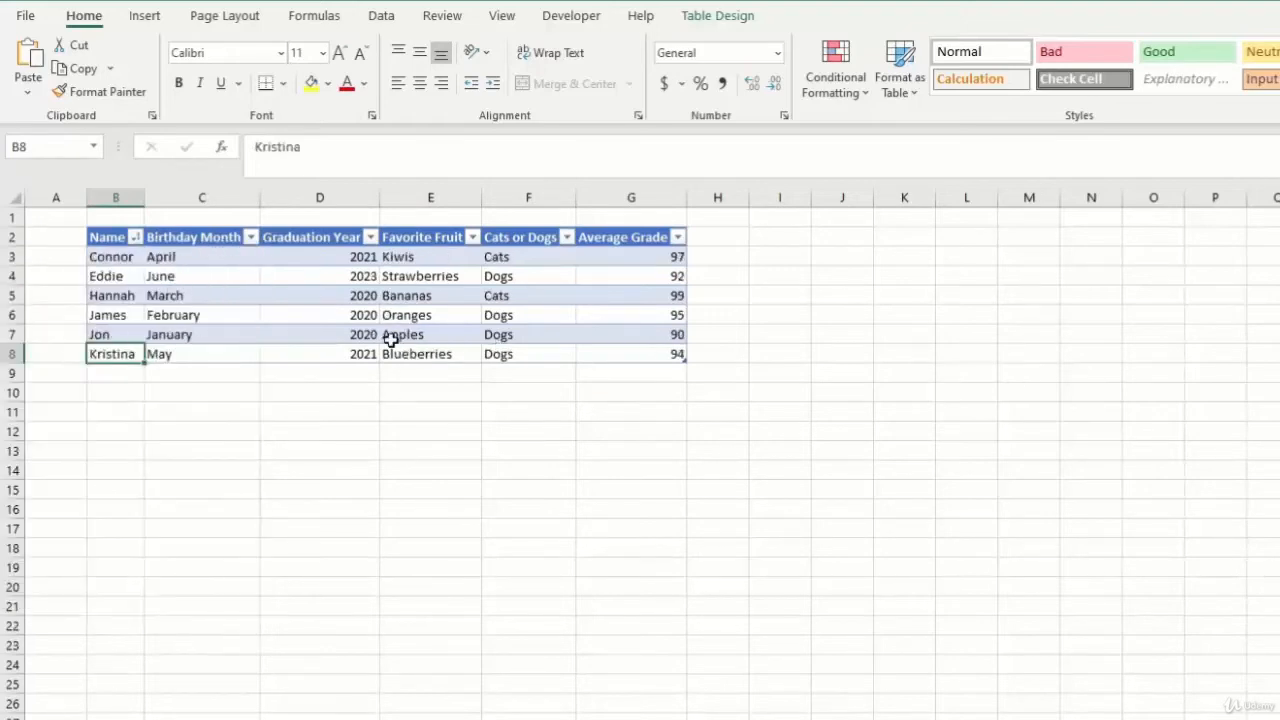
left_click(370, 237)
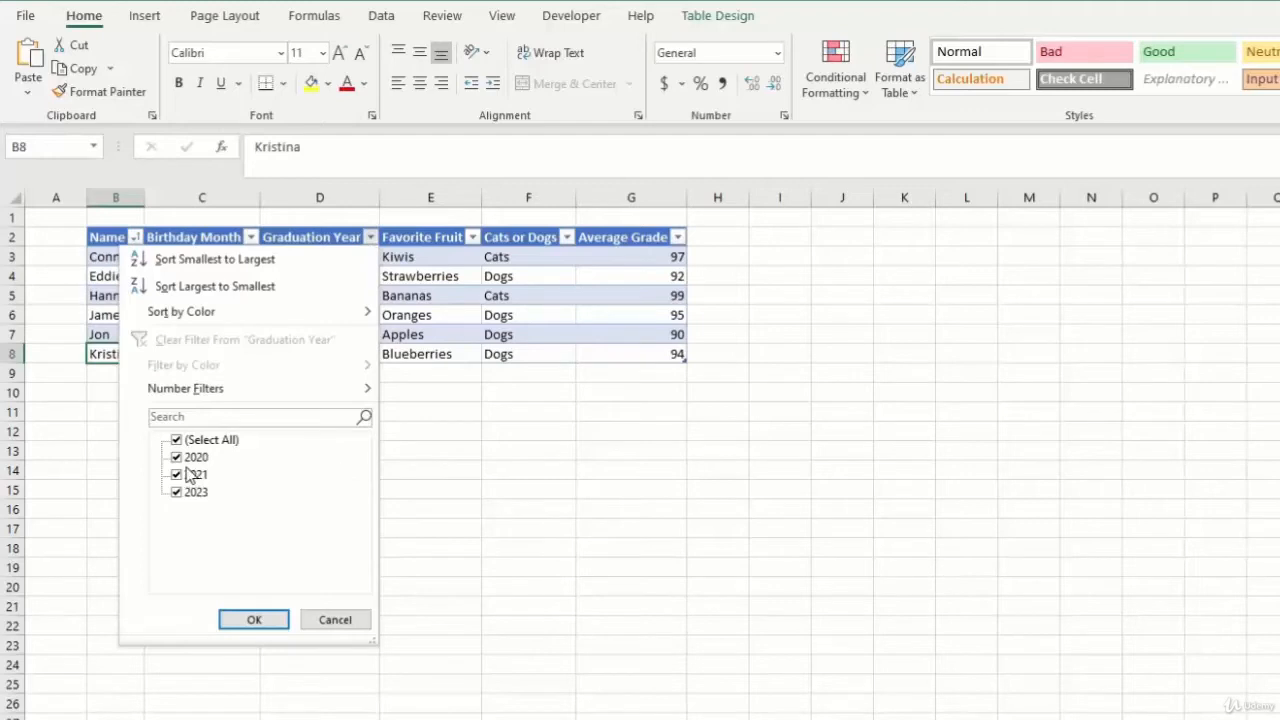
left_click(254, 620)
left_click(100, 252)
key("ctrl+Home")
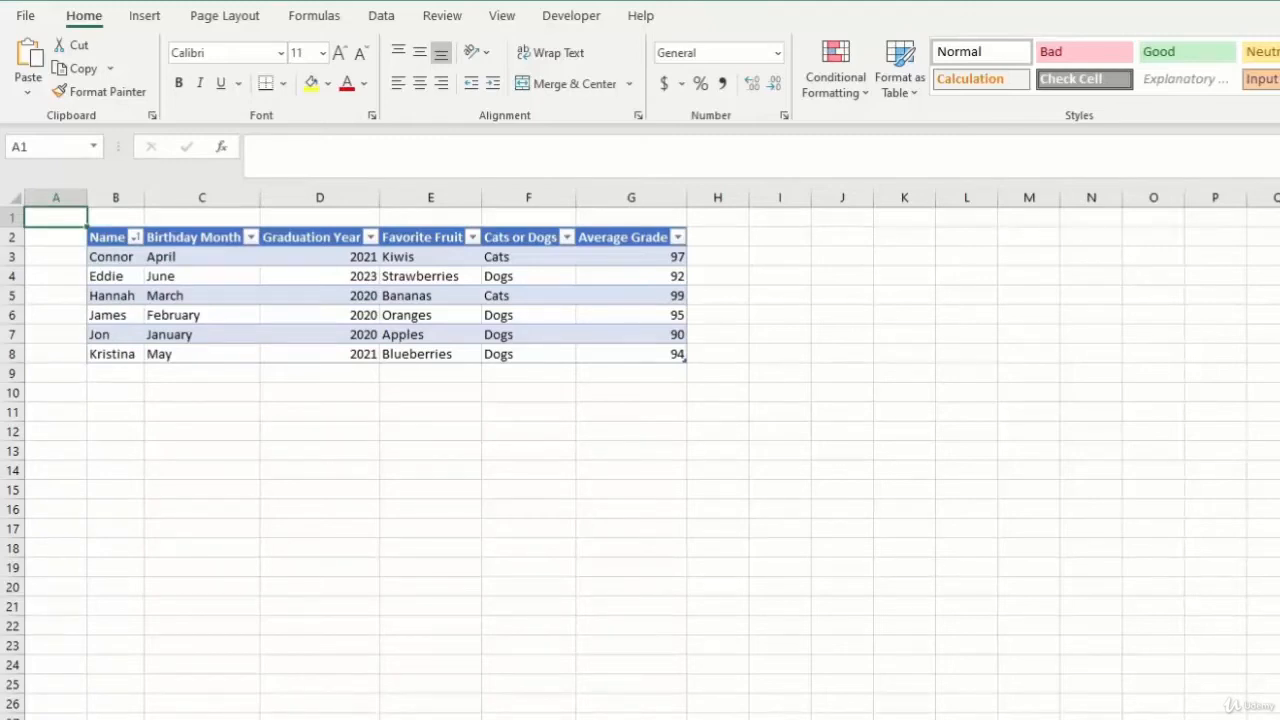
Step: Insert slicers for the table's Graduation Year and Cats or Dogs columns
left_click(650, 292)
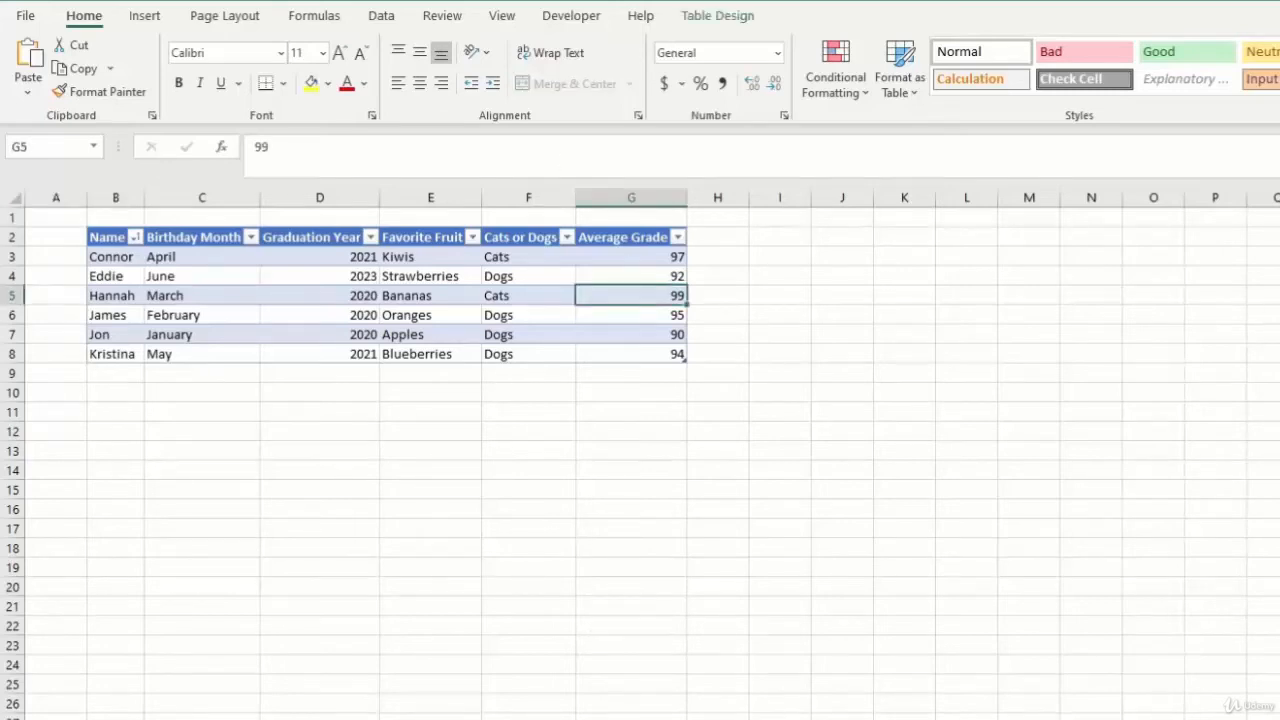
left_click(708, 15)
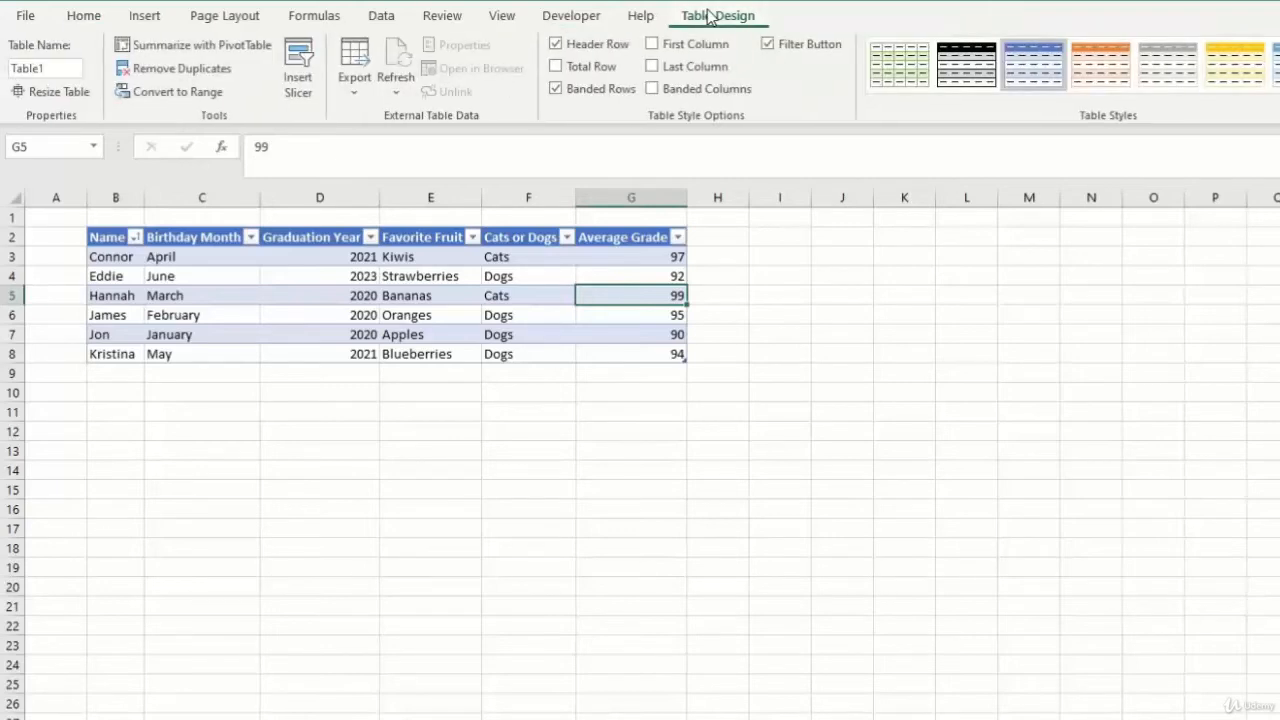
left_click(290, 80)
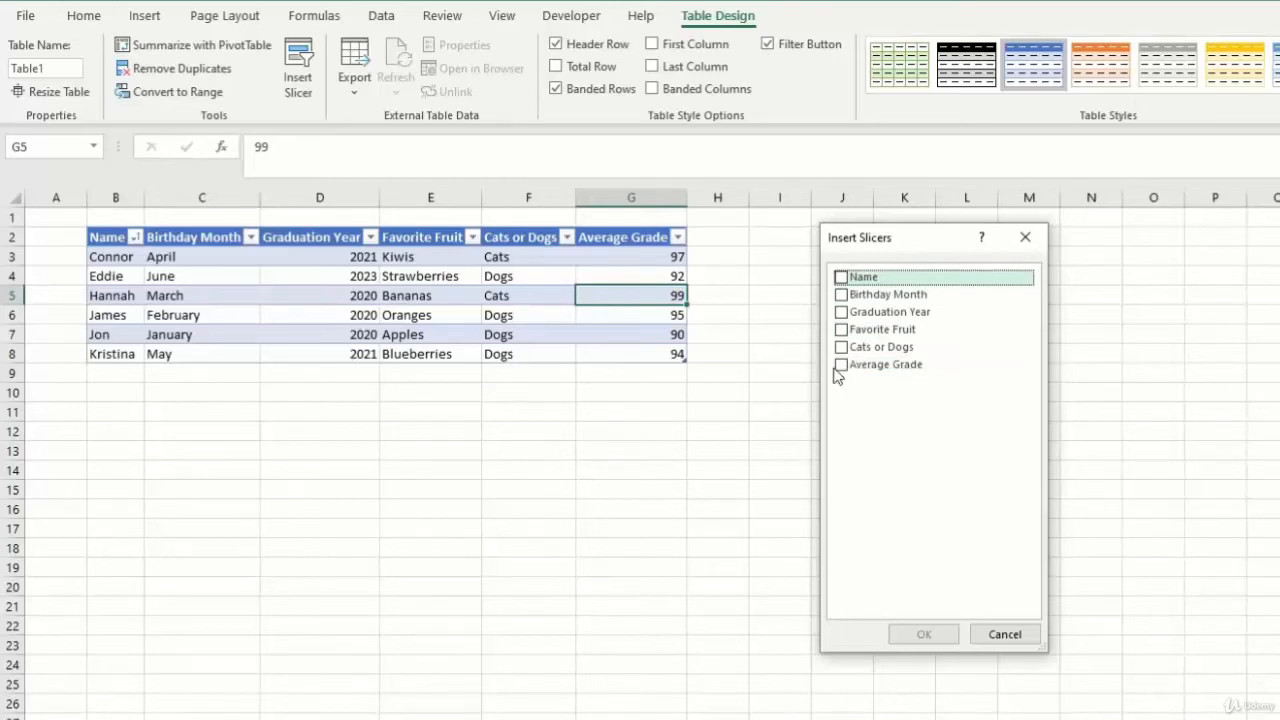
left_click(840, 313)
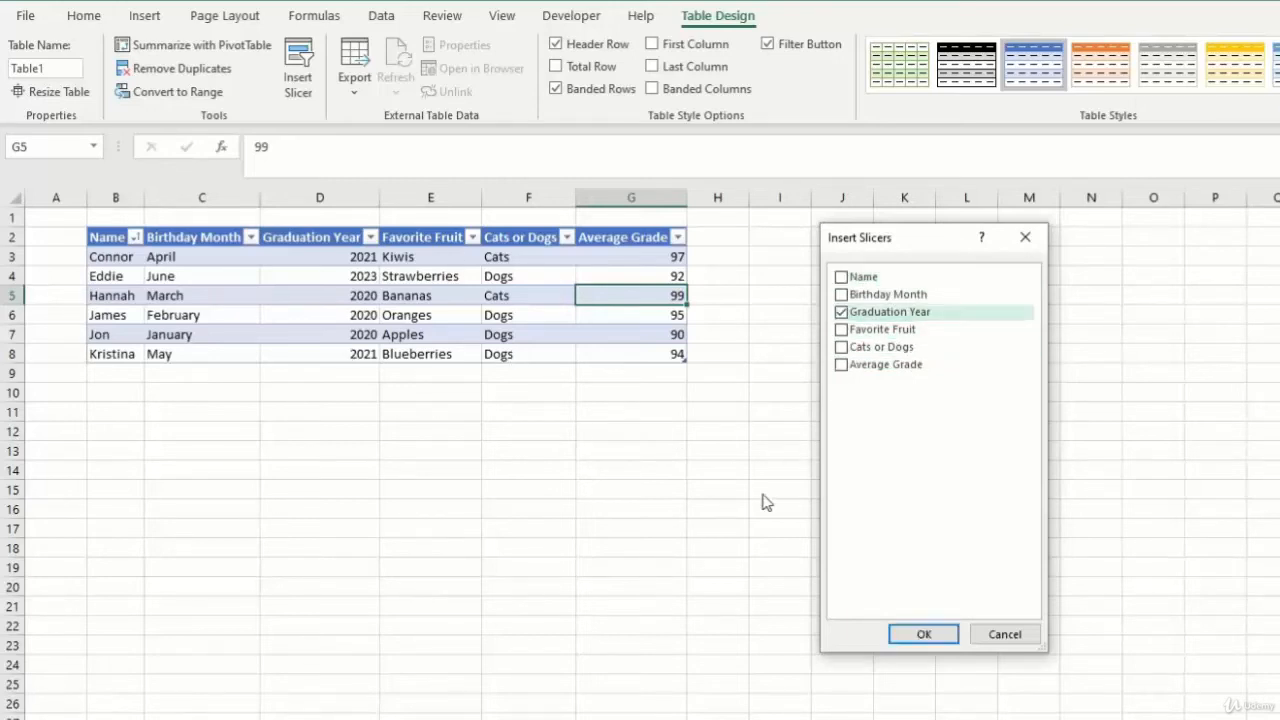
left_click(841, 347)
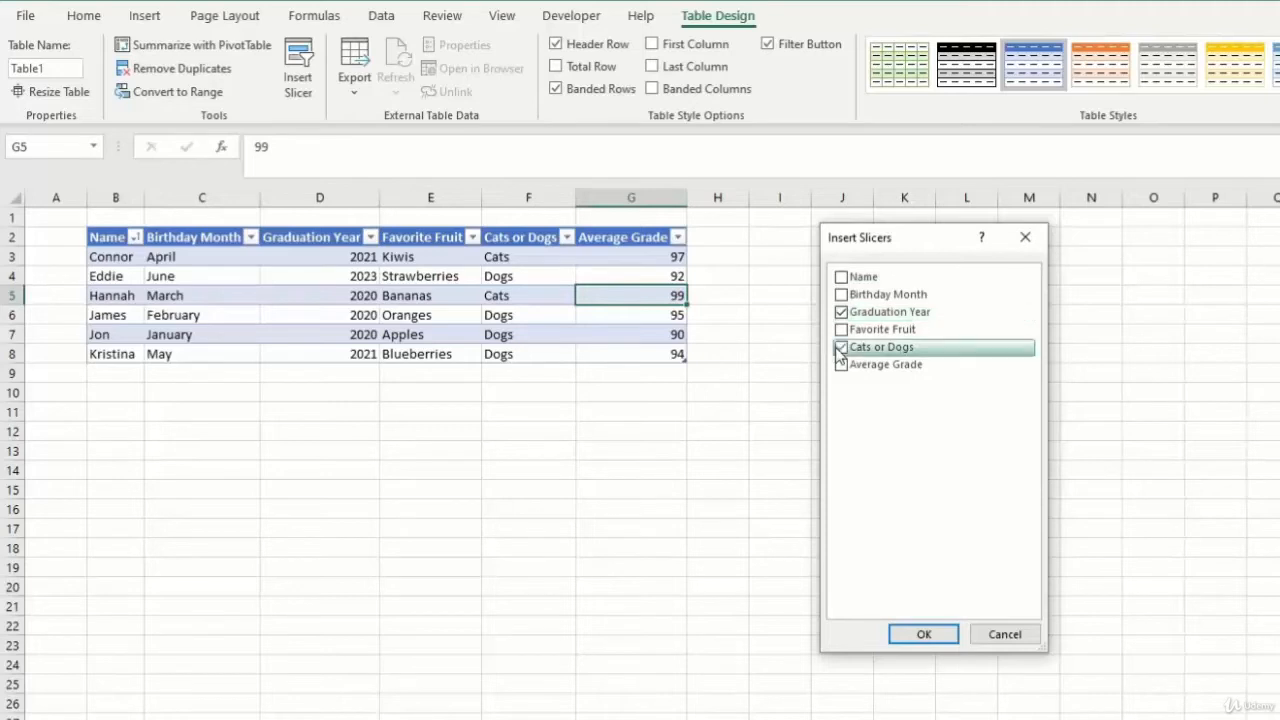
left_click(925, 636)
Step: Place the Graduation Year and Cats or Dogs slicers side by side, just beyond the table's Average Grade column
left_click(862, 426)
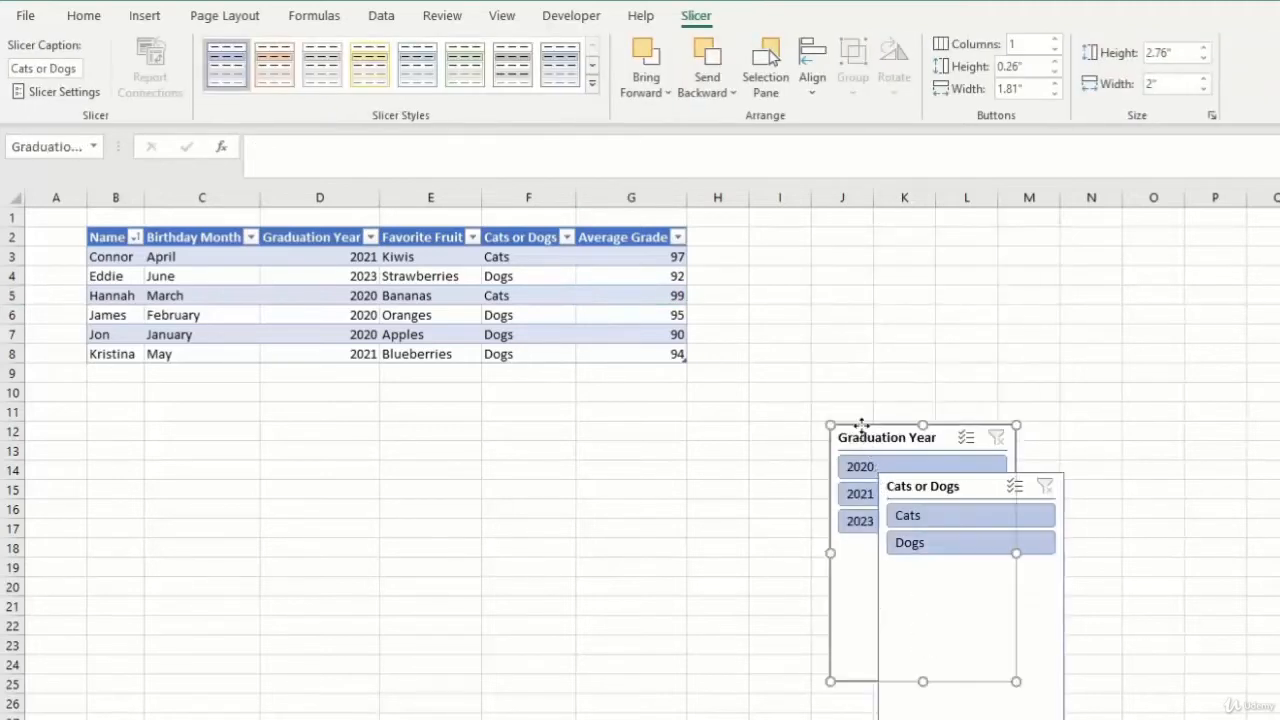
left_click_drag(862, 426, 748, 233)
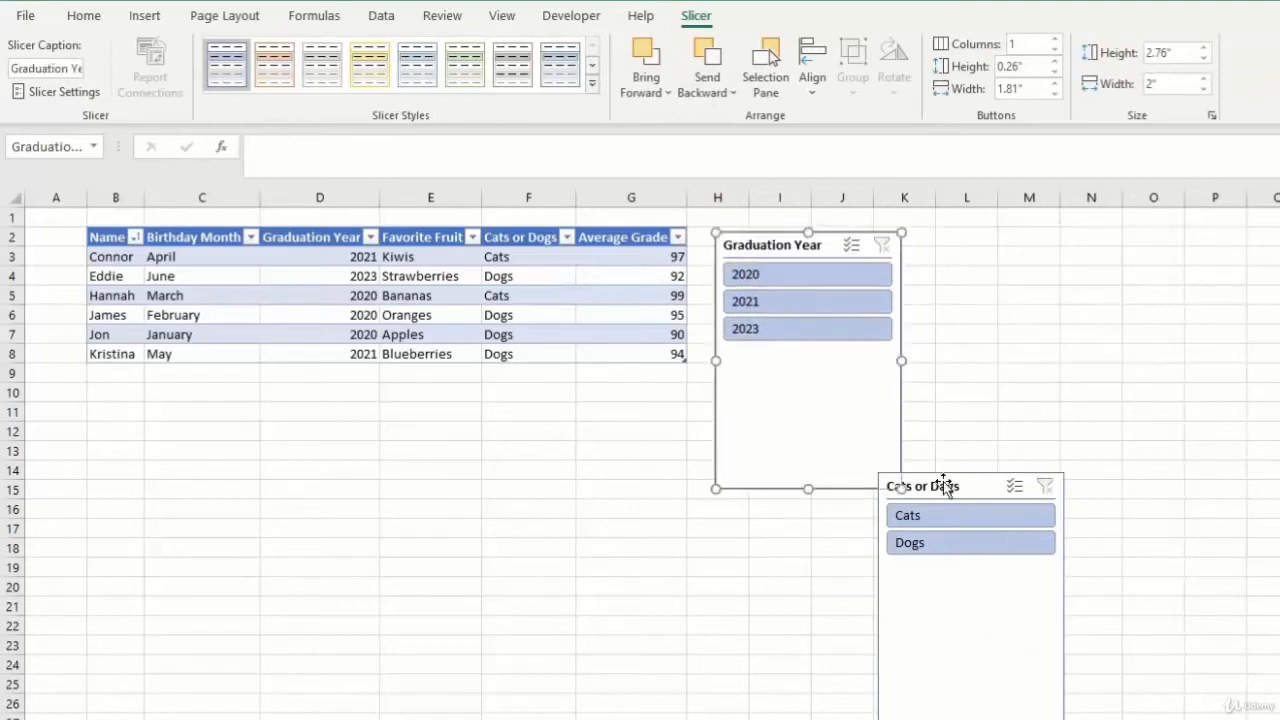
left_click_drag(944, 486, 978, 238)
left_click(852, 527)
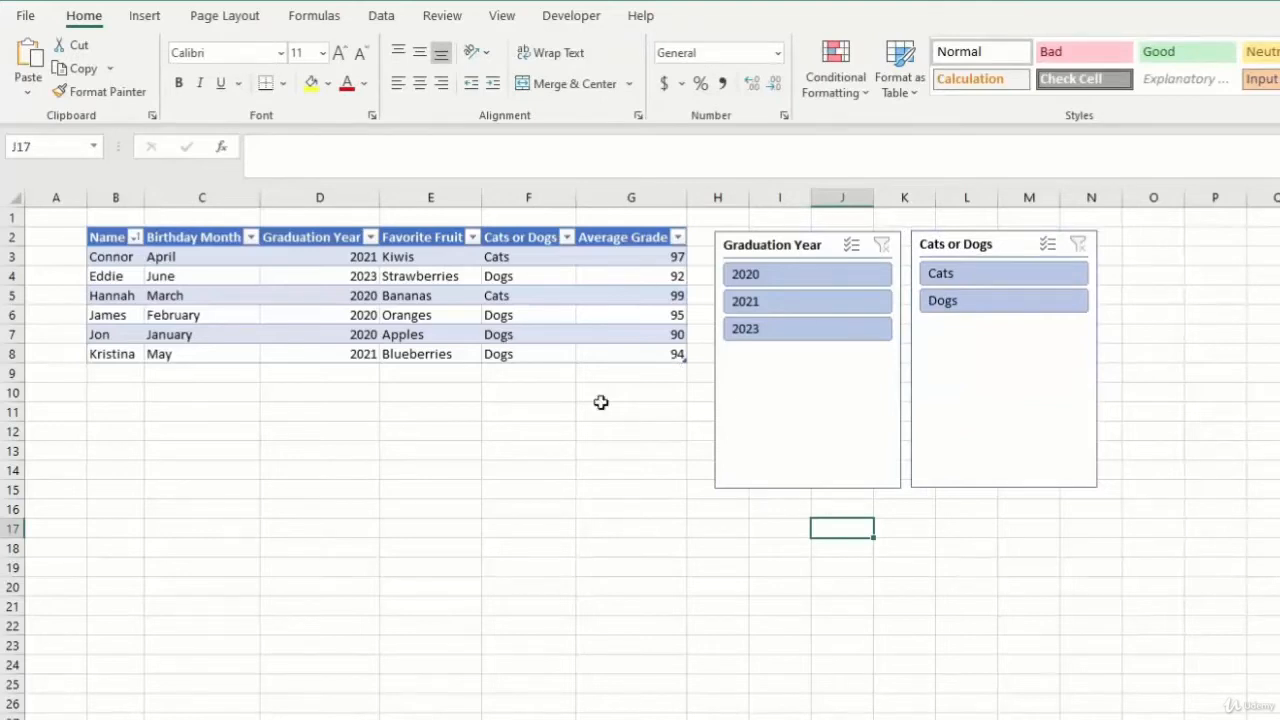
Step: Filter the table with the slicers to Dogs and graduation year 2023, switching the year to 2021
left_click(948, 305)
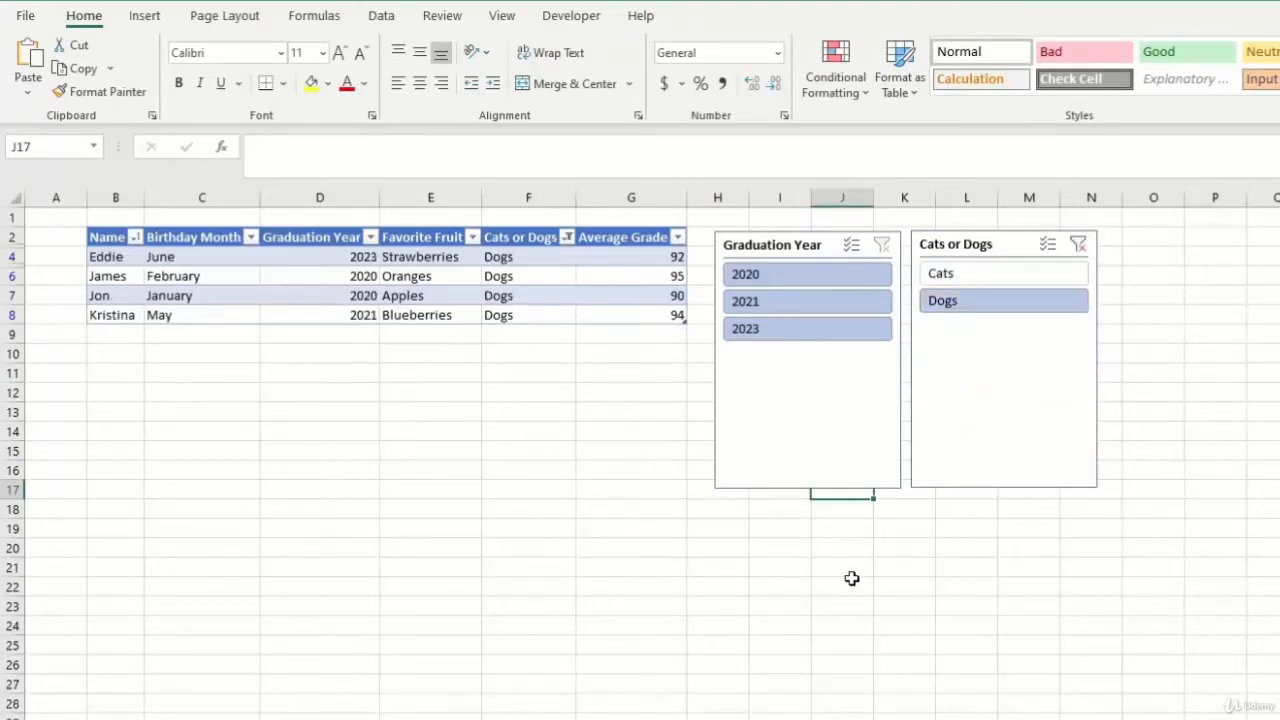
left_click(806, 332)
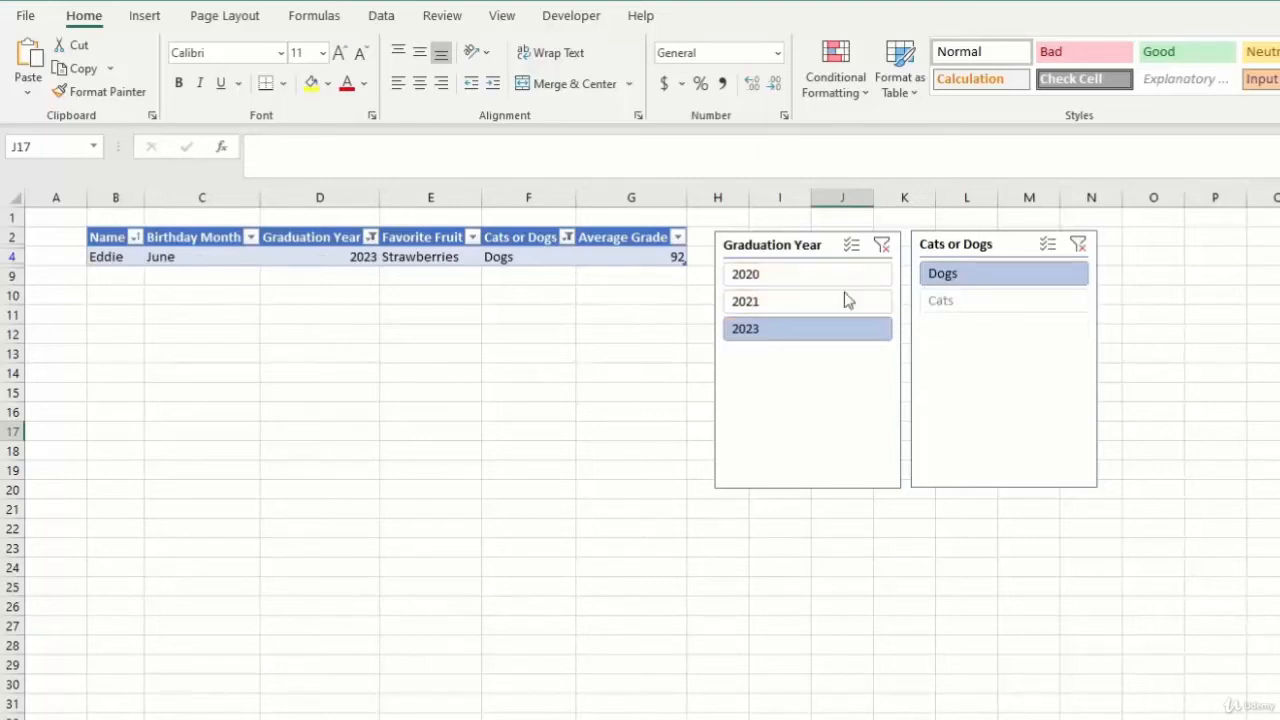
left_click(780, 303)
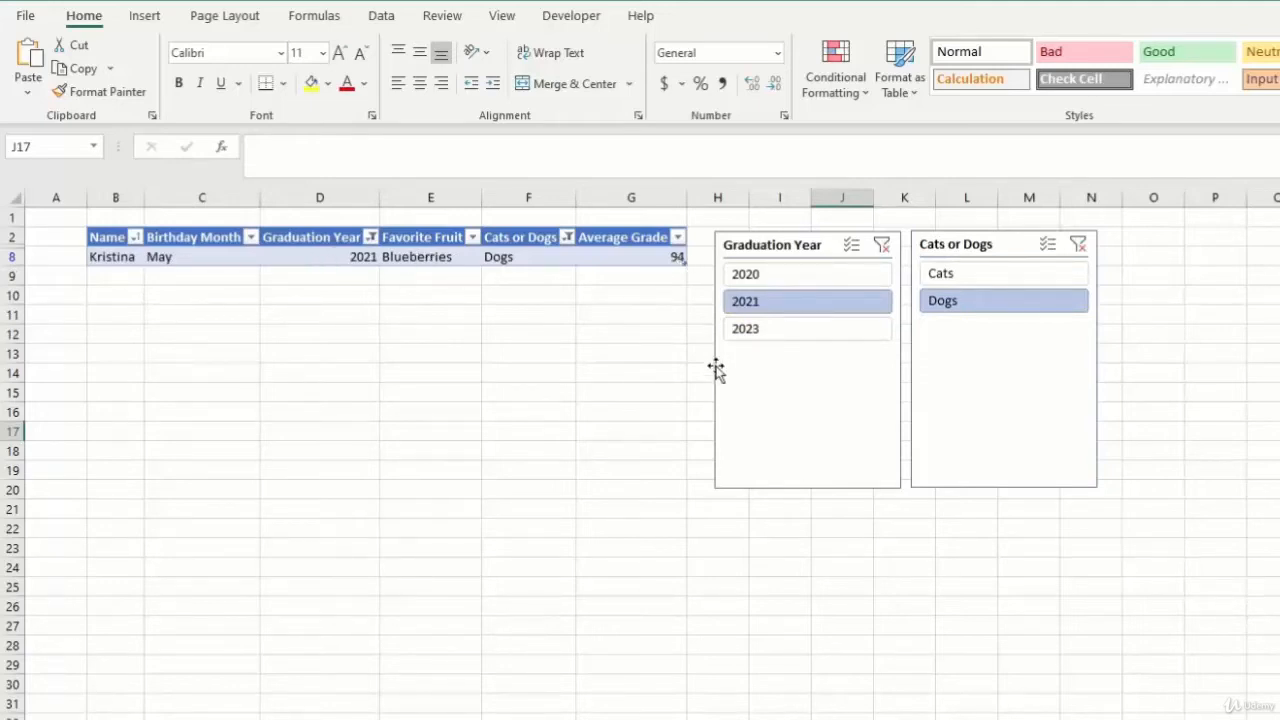
Step: Switch the slicers to Cats and select both 2020 and 2021 as graduation years
left_click(988, 281)
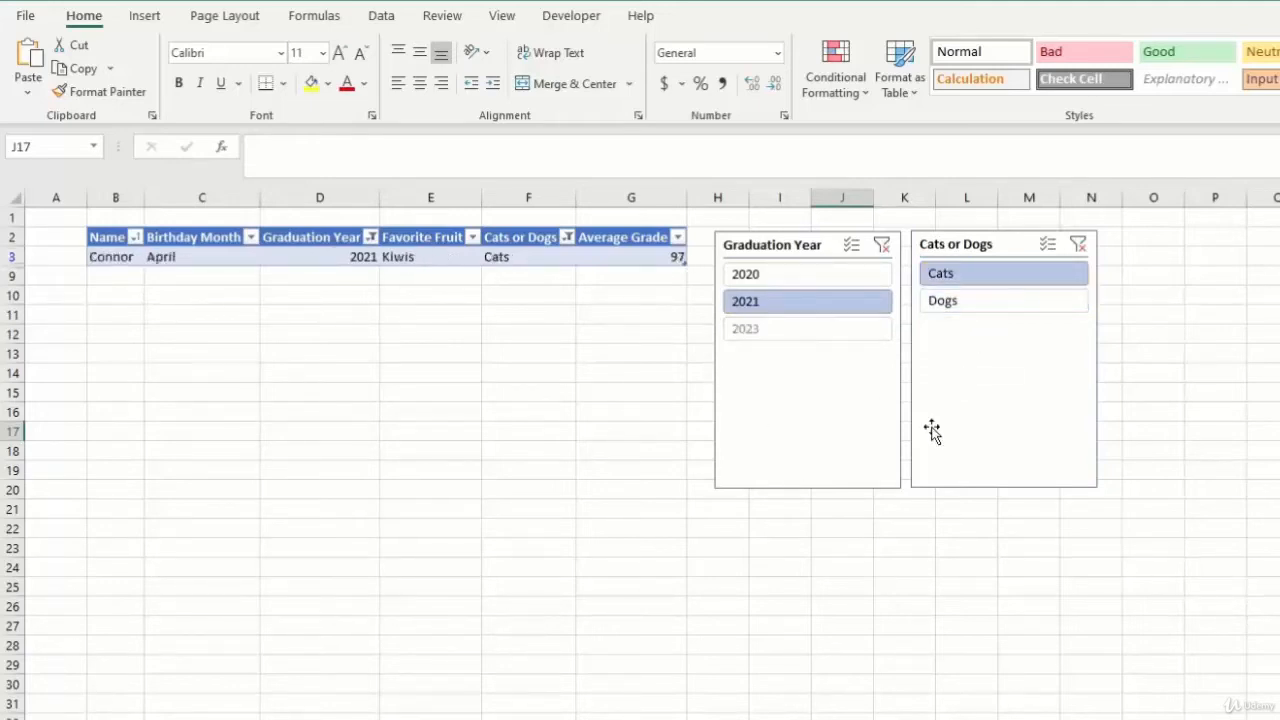
left_click(803, 278)
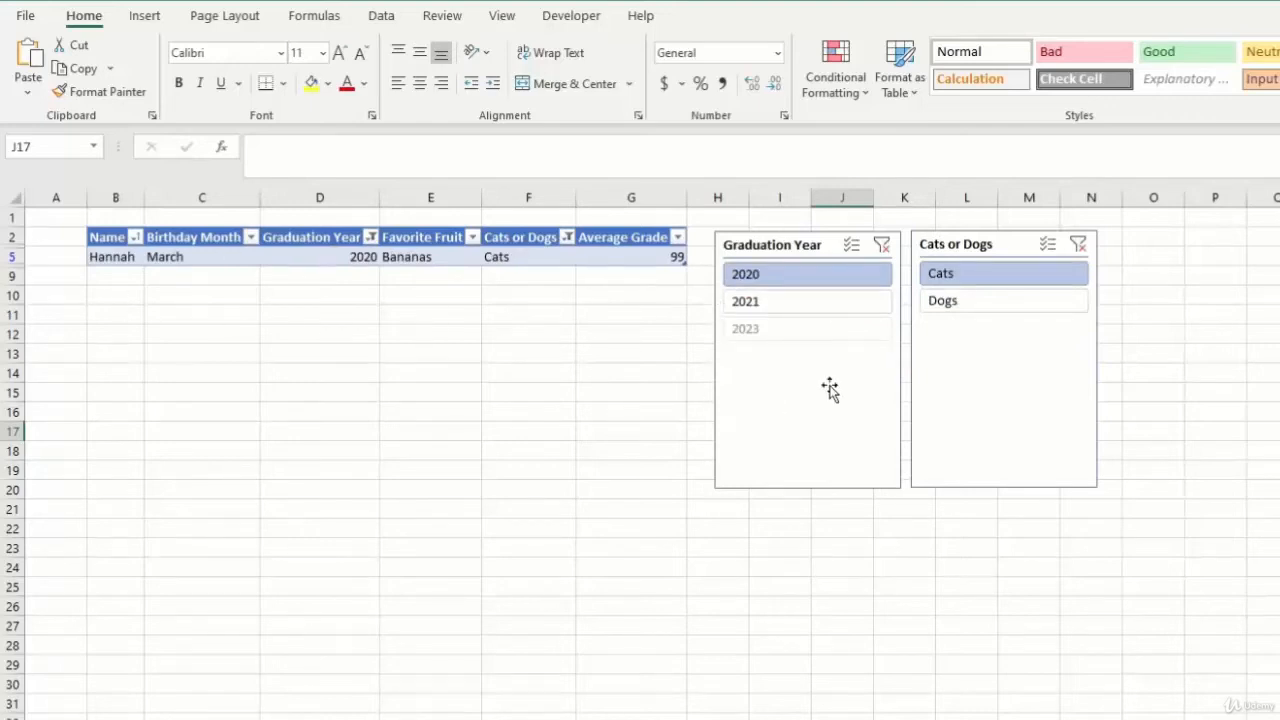
left_click(844, 304, "ctrl")
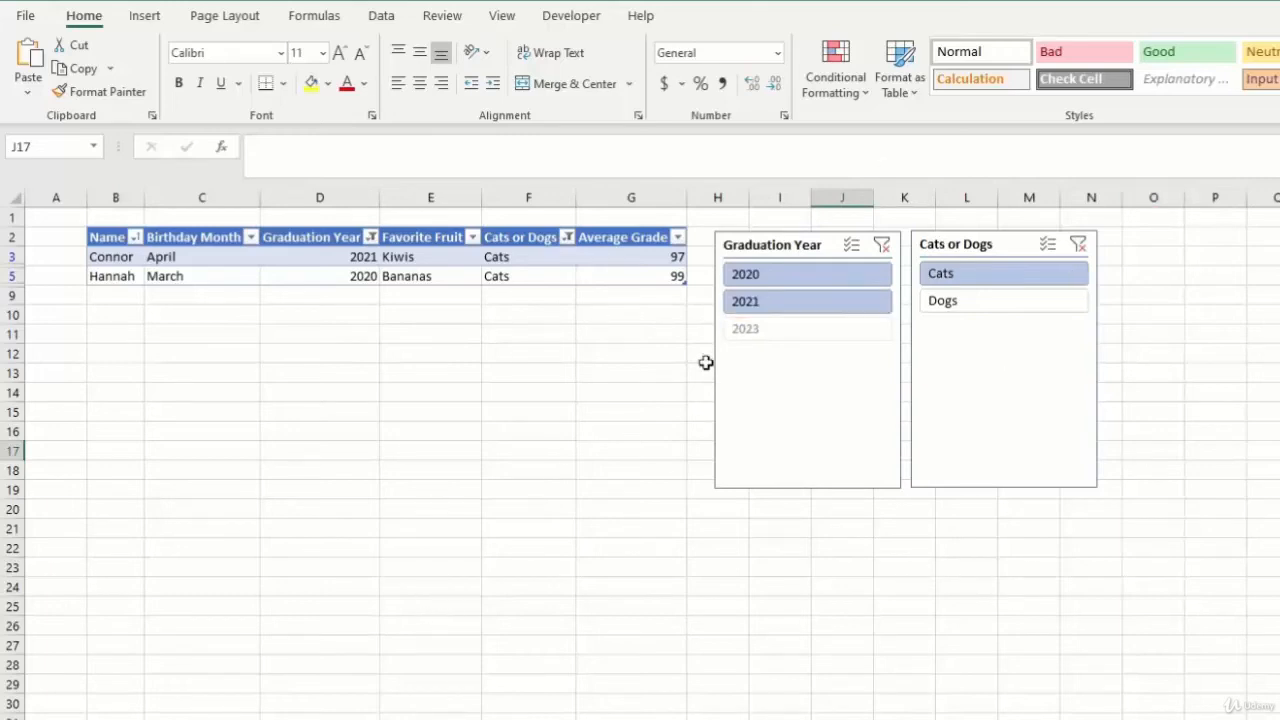
Step: Delete the Graduation Year and Cats or Dogs slicers from the sheet
left_click(798, 448)
key("Delete")
left_click(1020, 374)
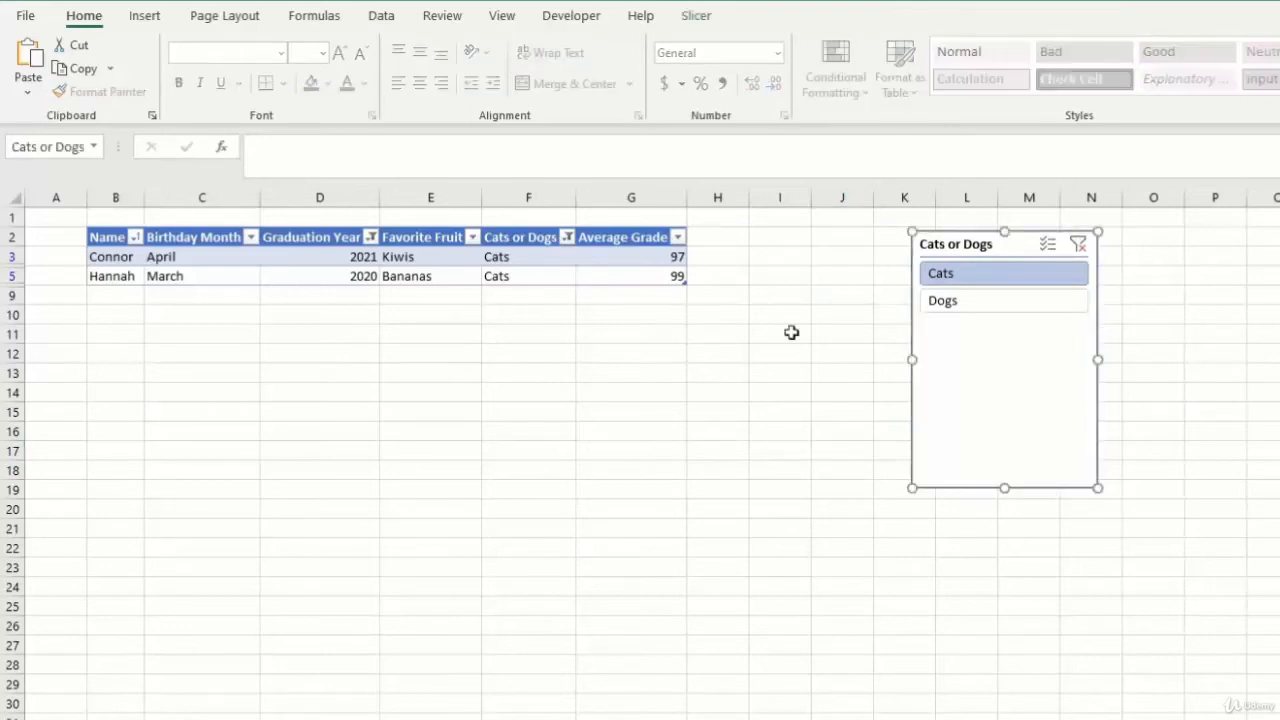
key("Delete")
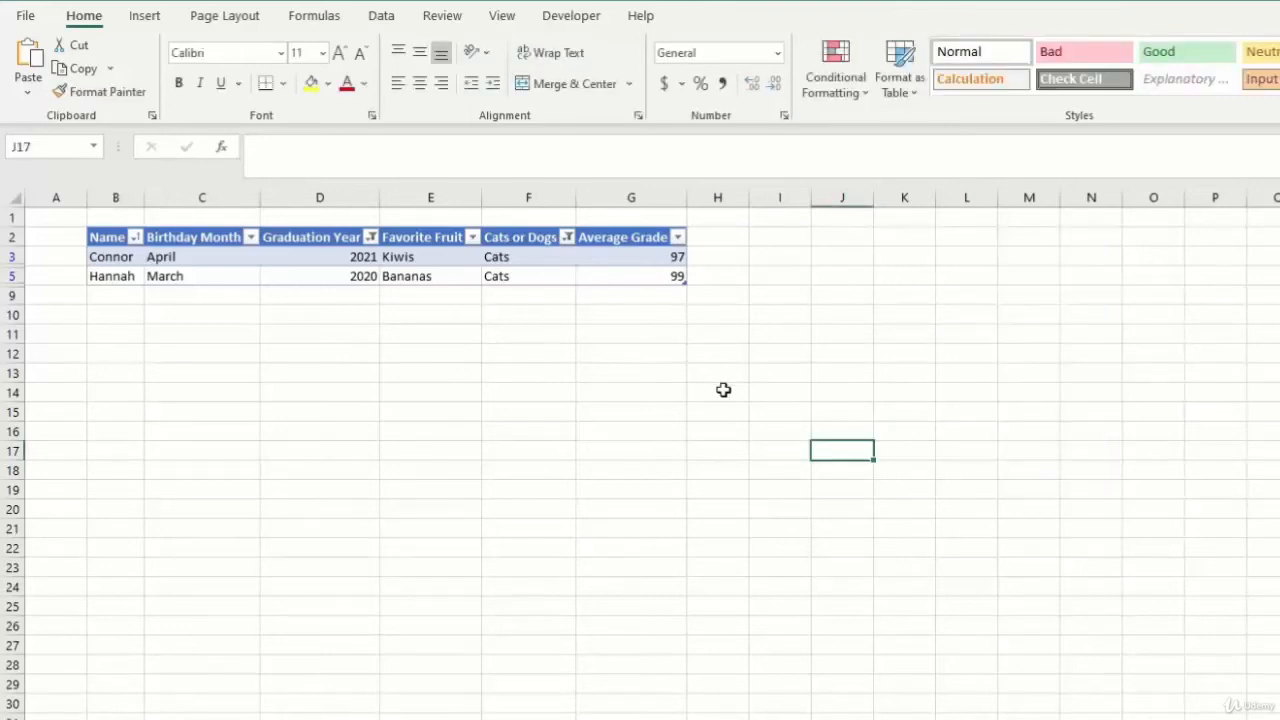
Step: Clear the filters from the Cats or Dogs and Graduation Year columns and select cell A1
left_click(567, 237)
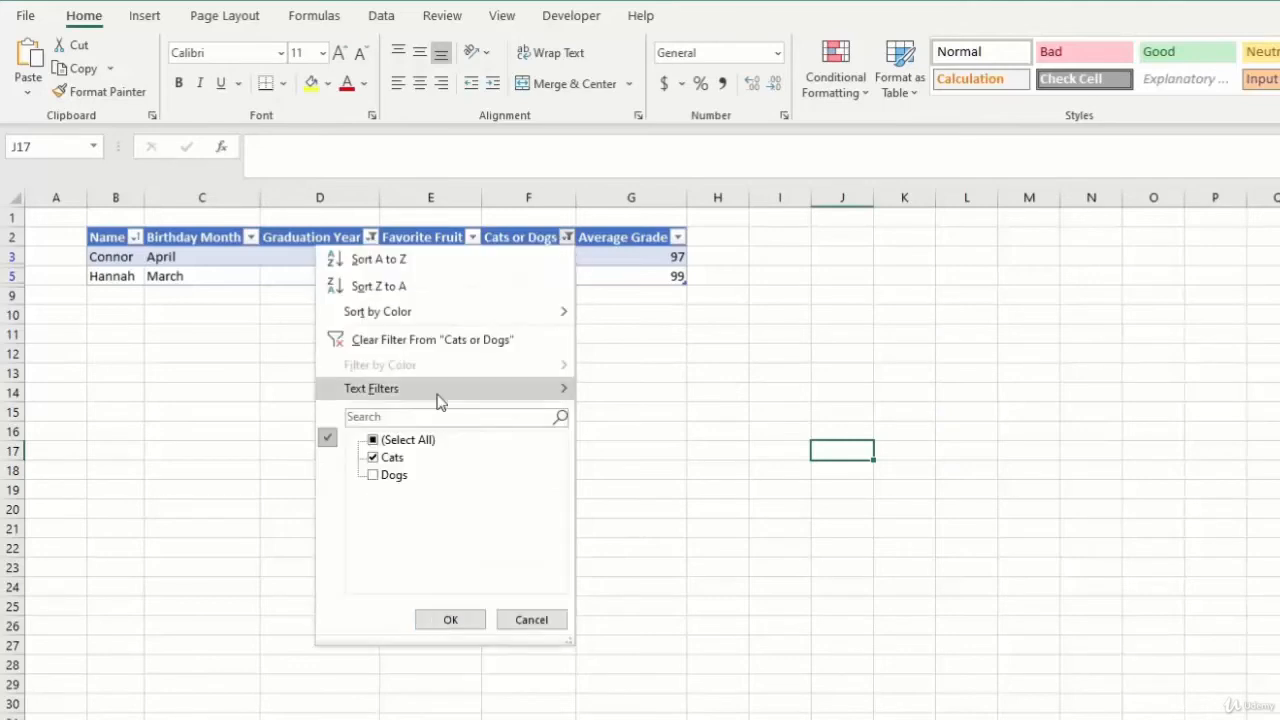
left_click(392, 339)
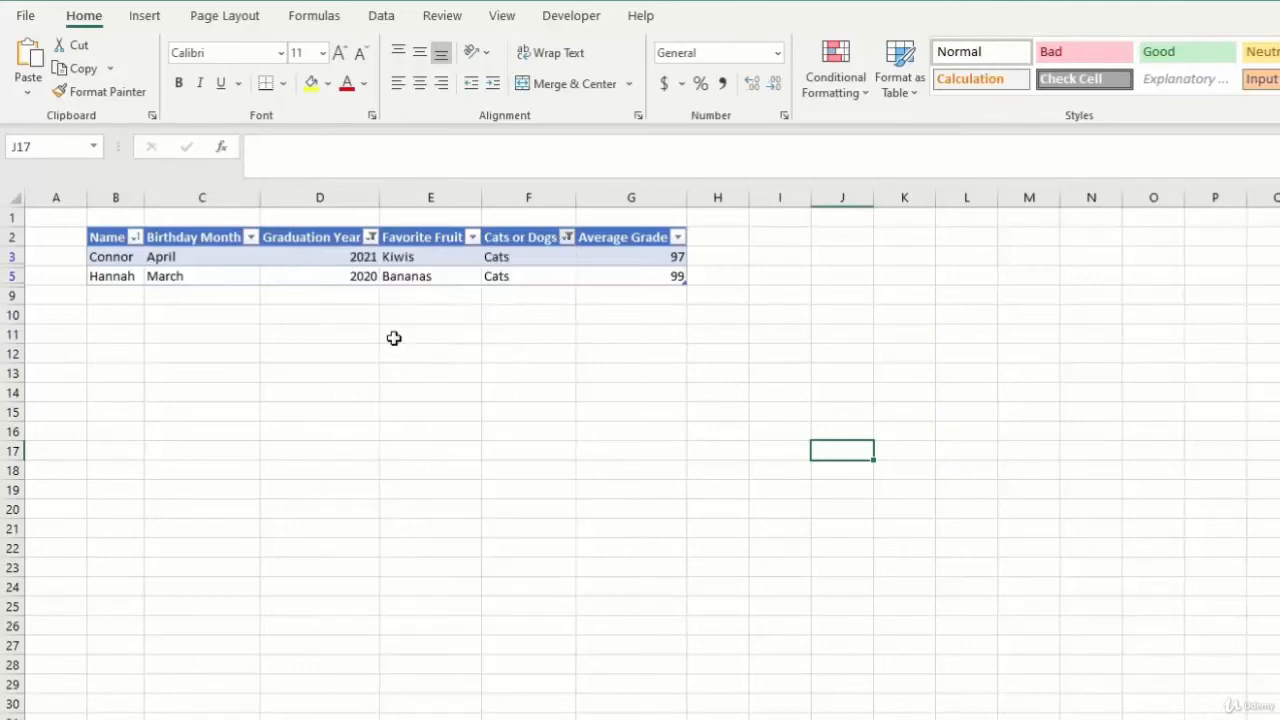
left_click(369, 237)
left_click(150, 339)
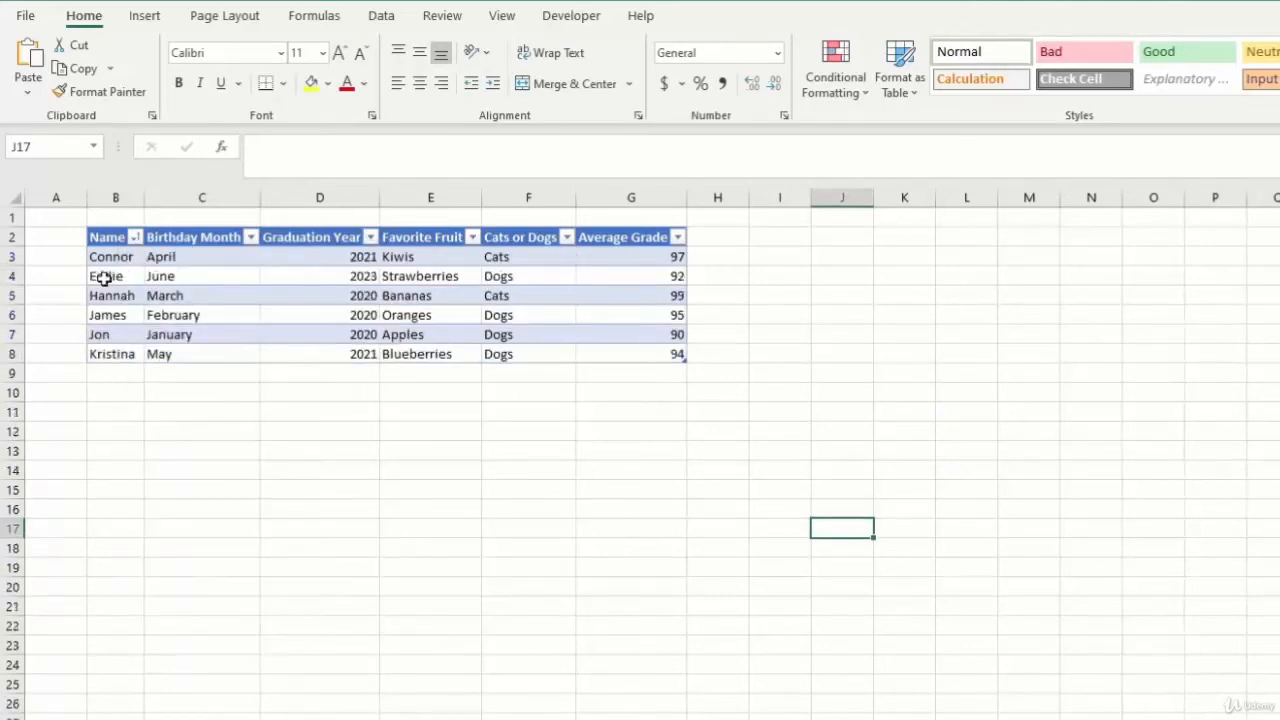
left_click(39, 219)
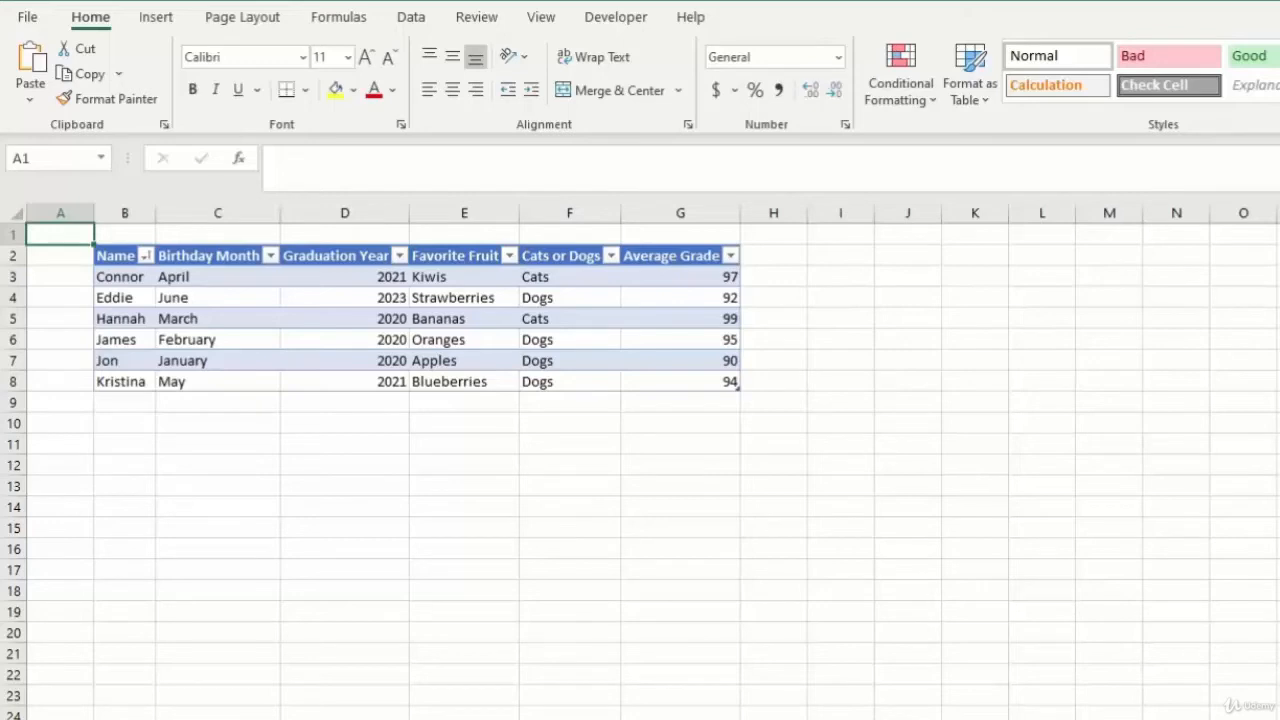
Step: Turn on the Total Row option for the student table
left_click(598, 382)
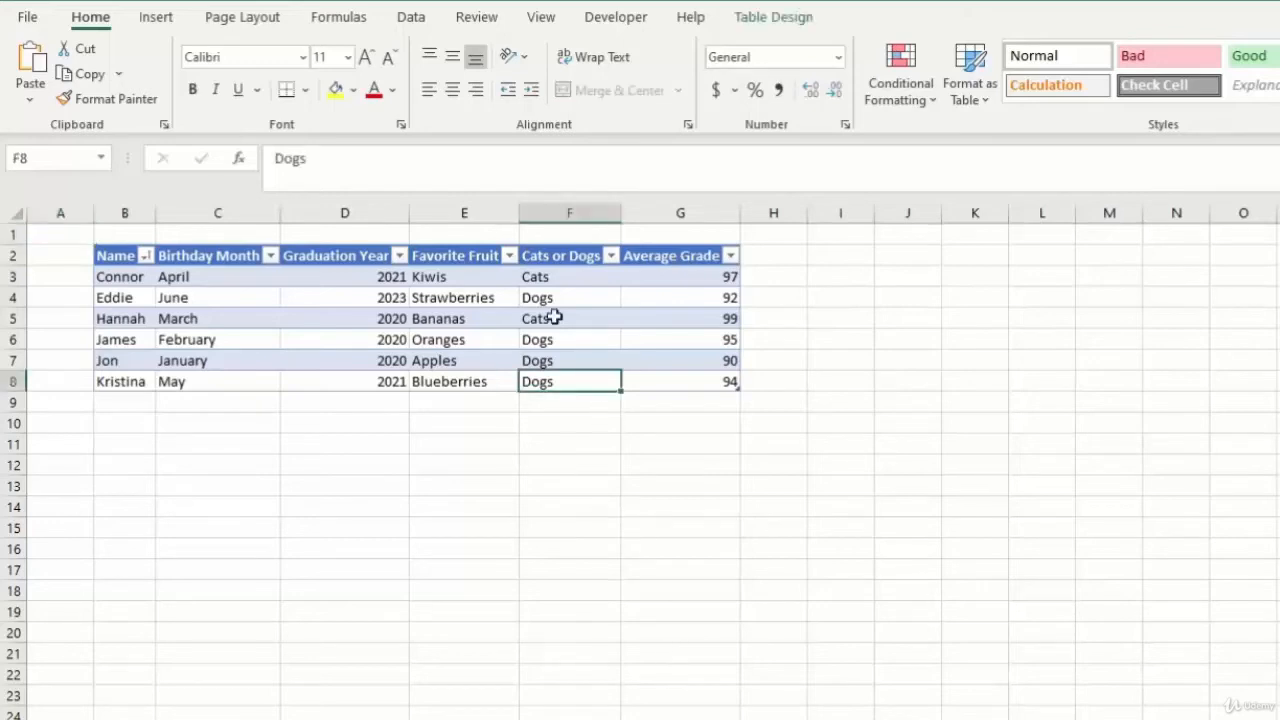
left_click(787, 17)
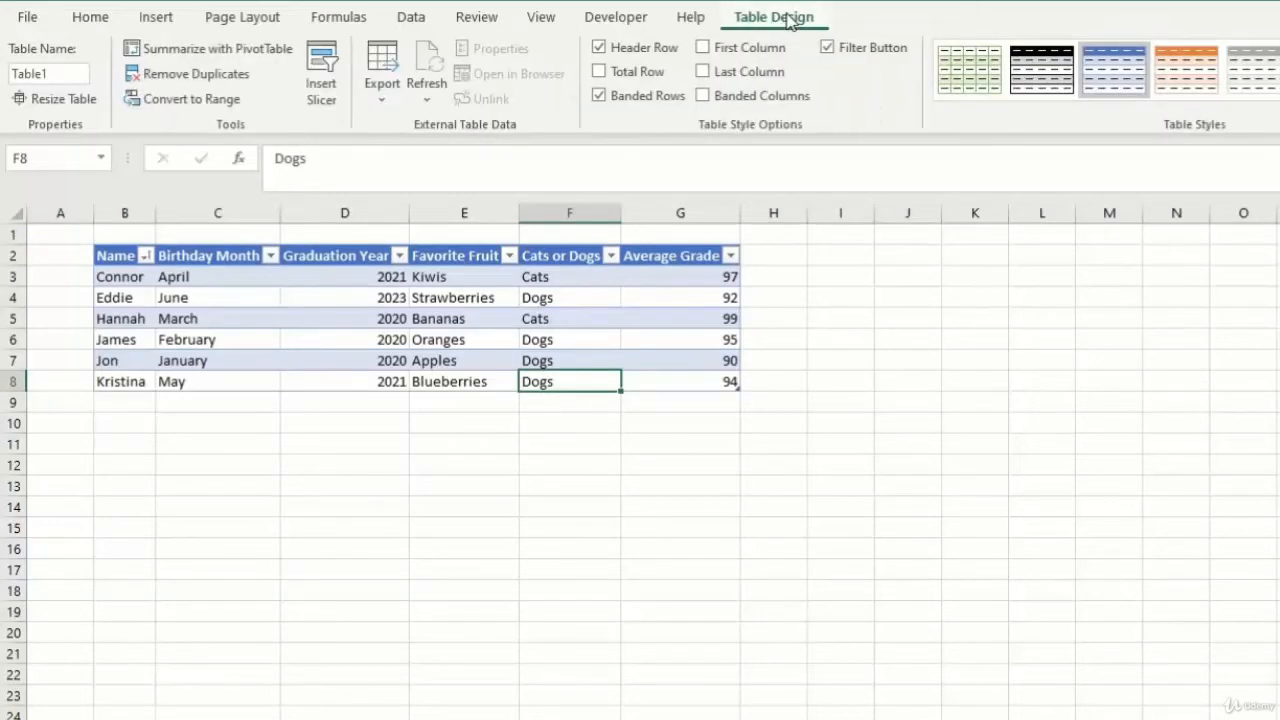
left_click(600, 74)
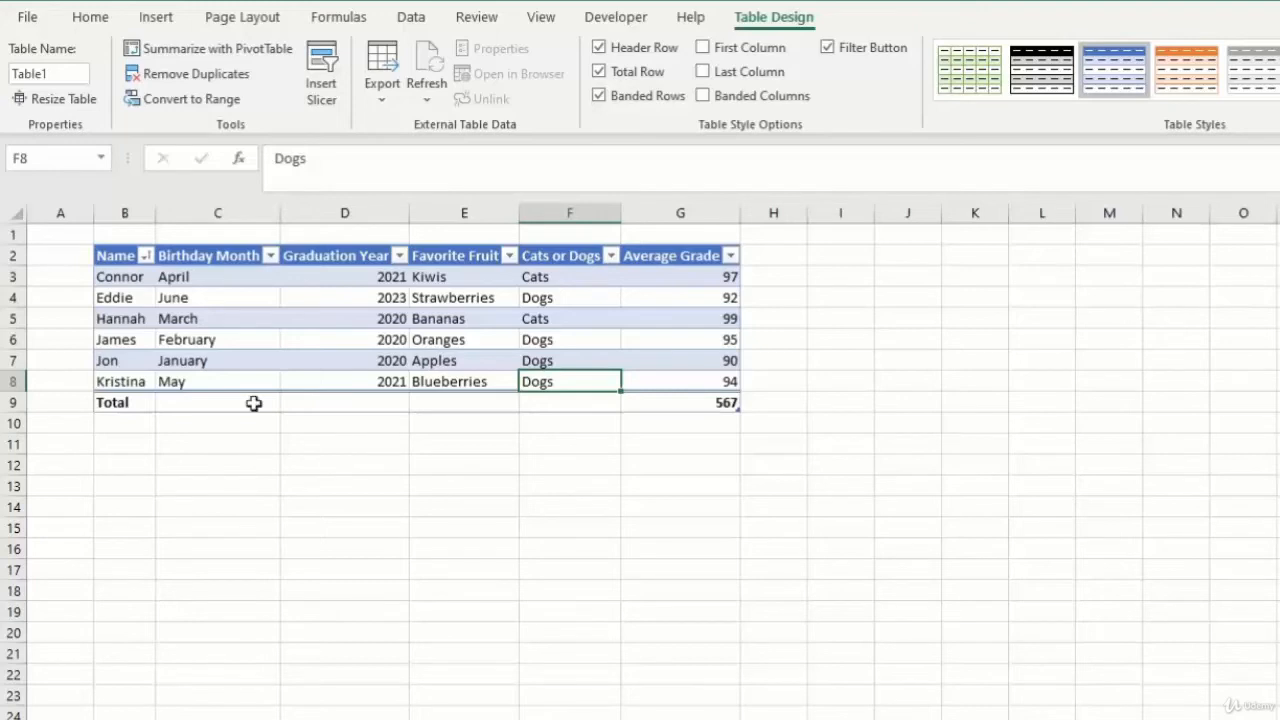
Step: Switch the total row's calculation for the Average Grade column to Average
left_click(175, 411)
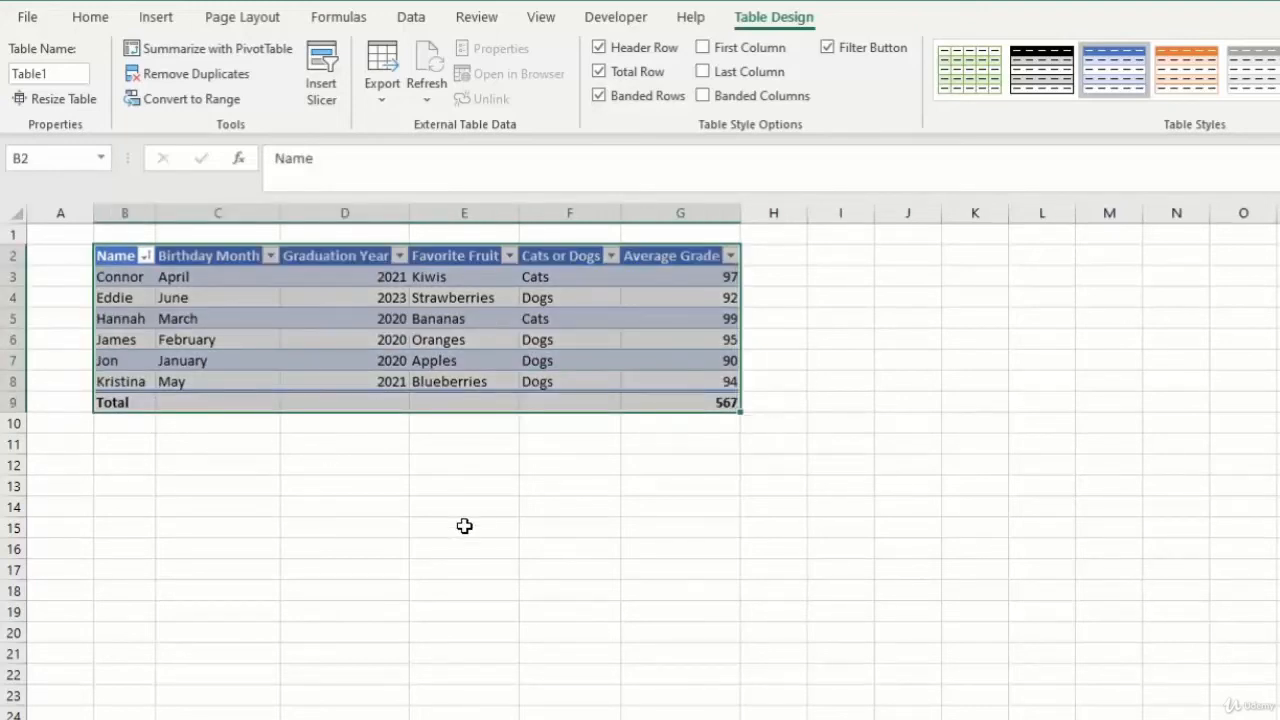
left_click(699, 278)
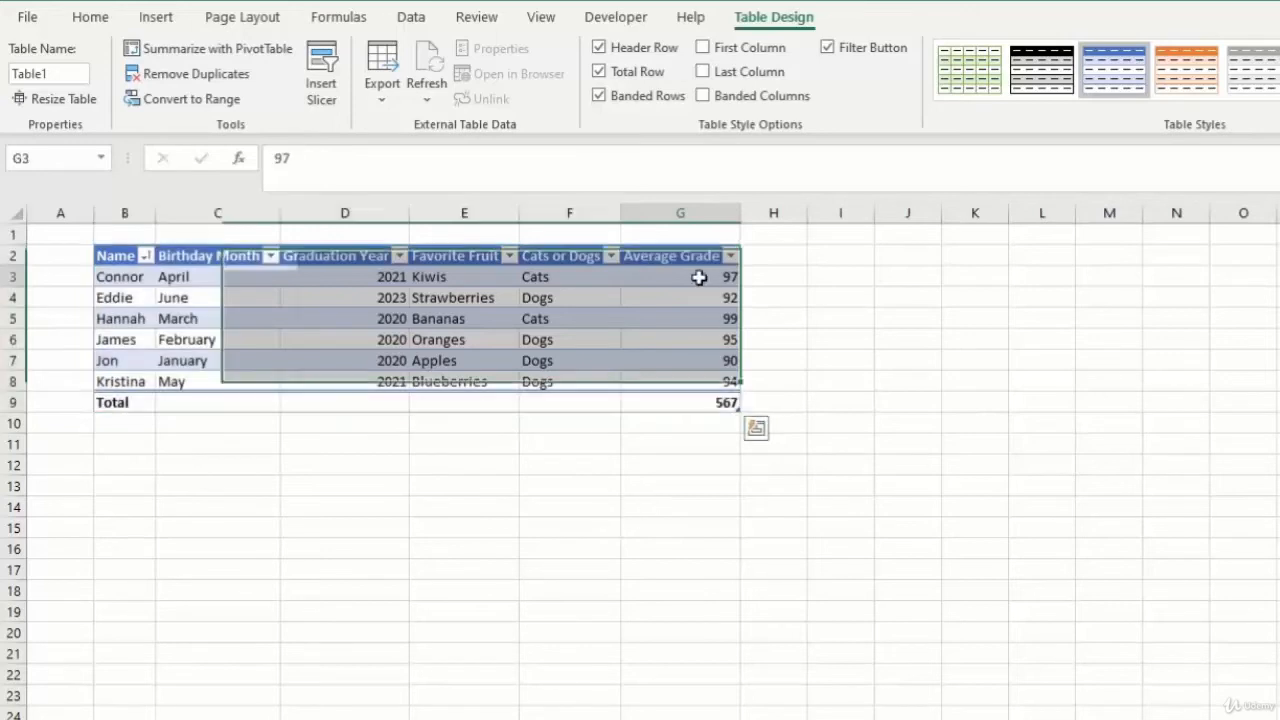
left_click(703, 380)
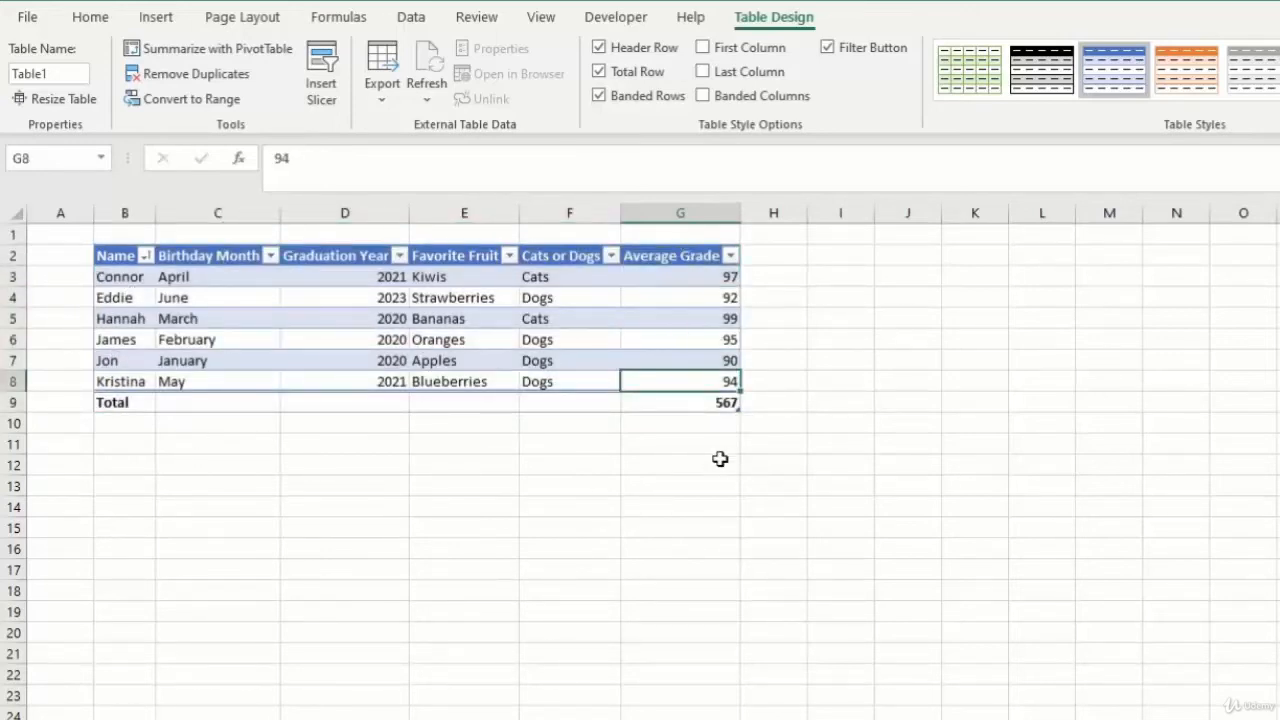
left_click(656, 402)
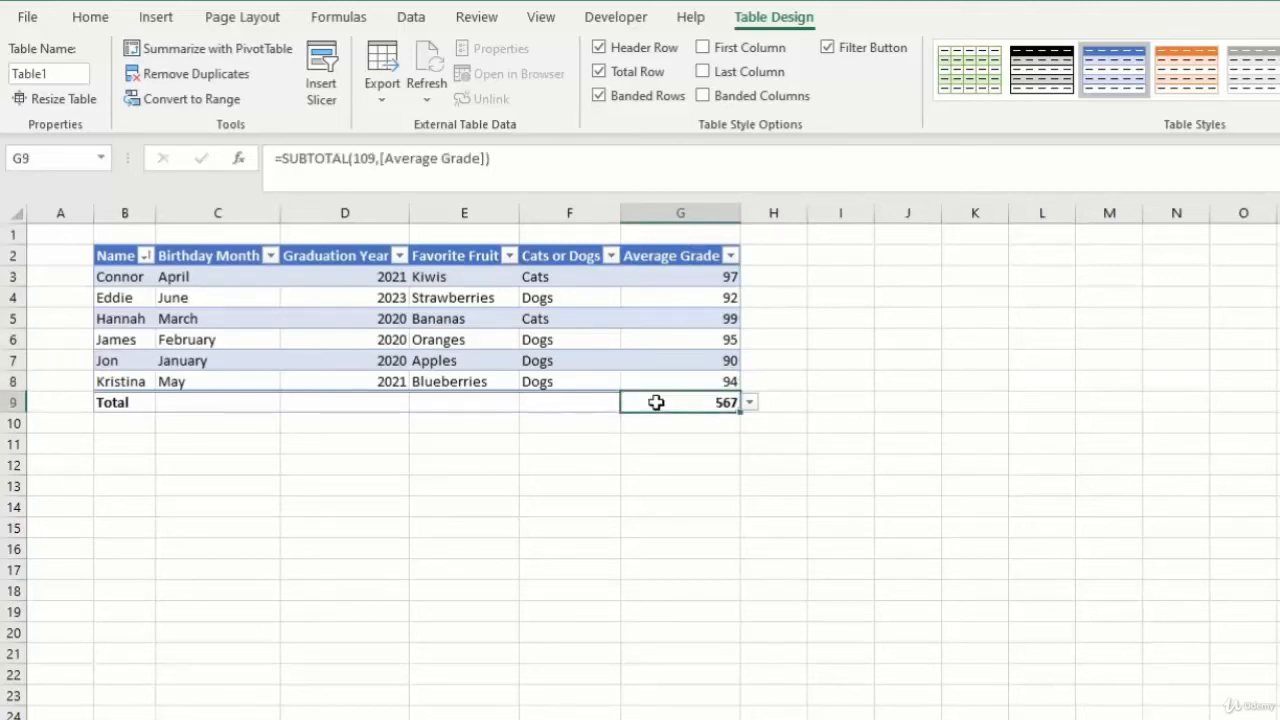
left_click(750, 403)
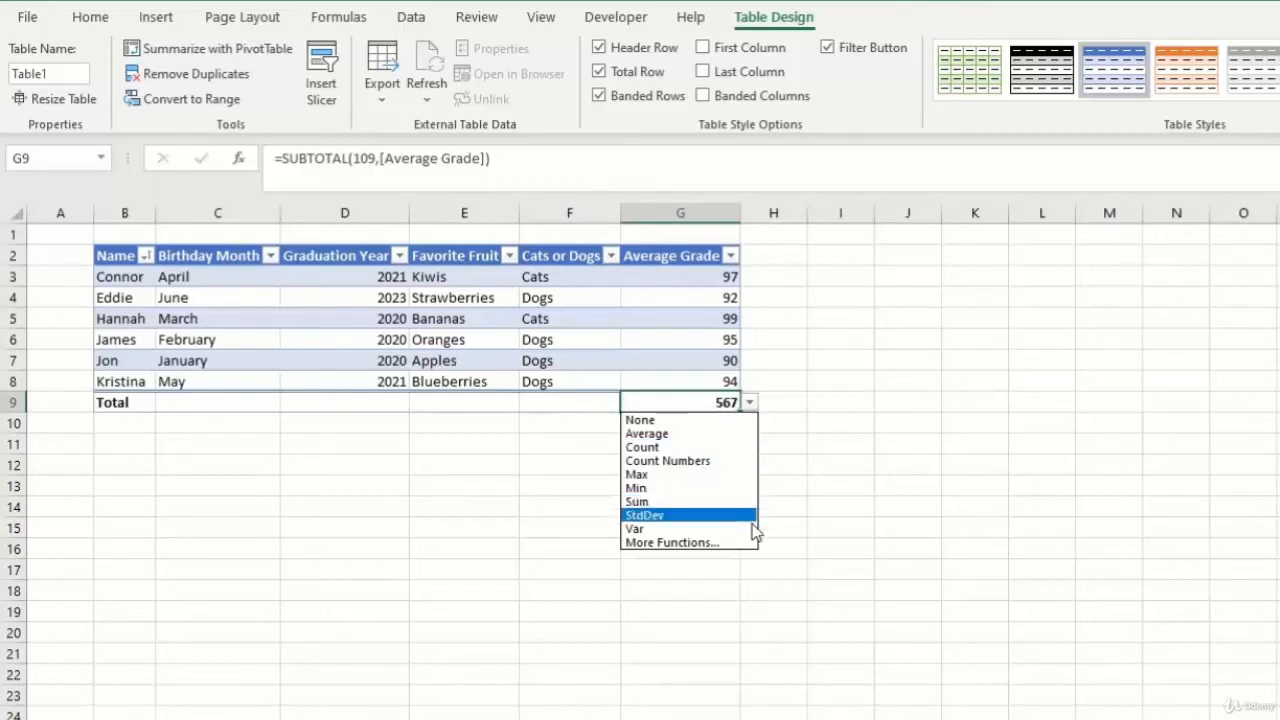
left_click(706, 436)
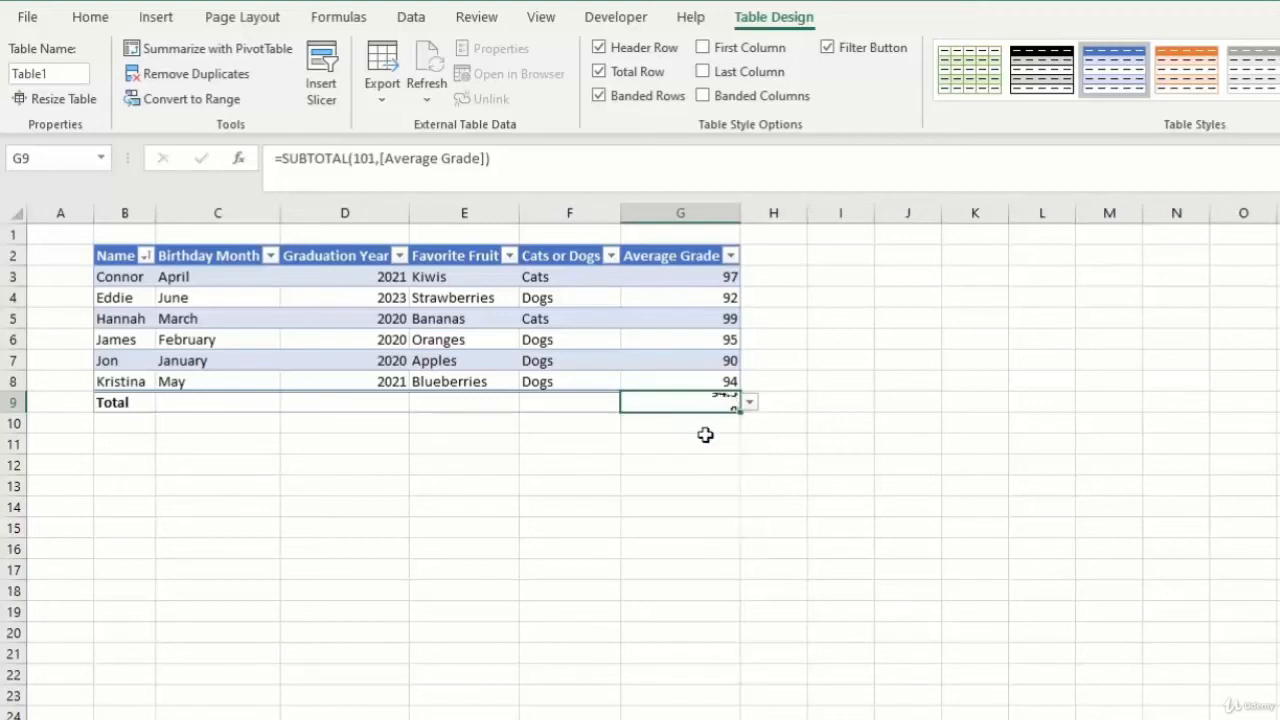
left_click_drag(671, 272, 680, 376)
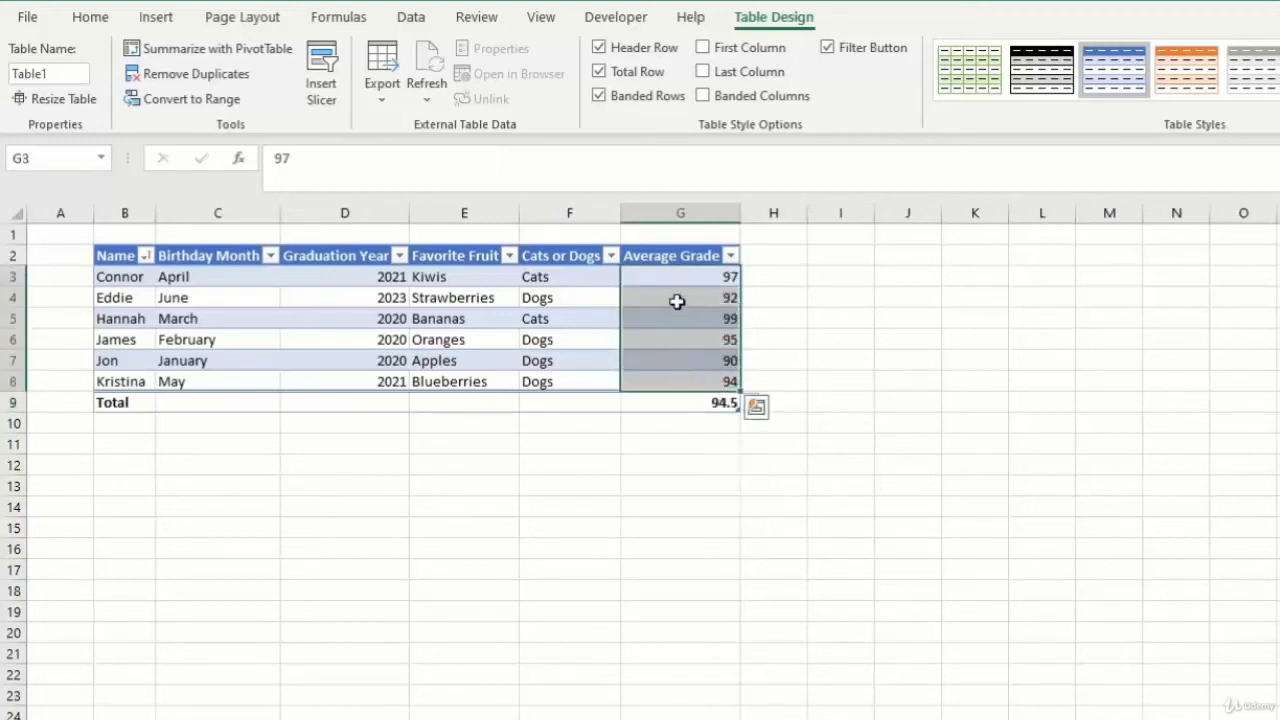
left_click(670, 404)
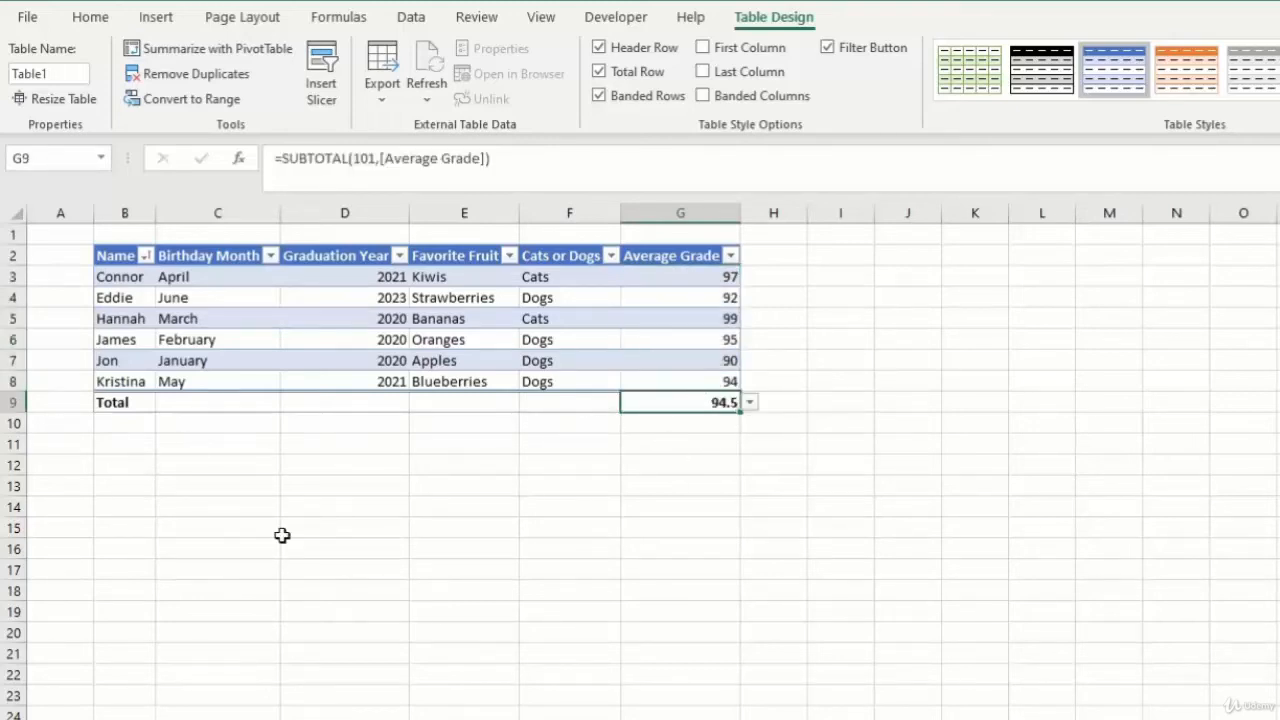
left_click(498, 343)
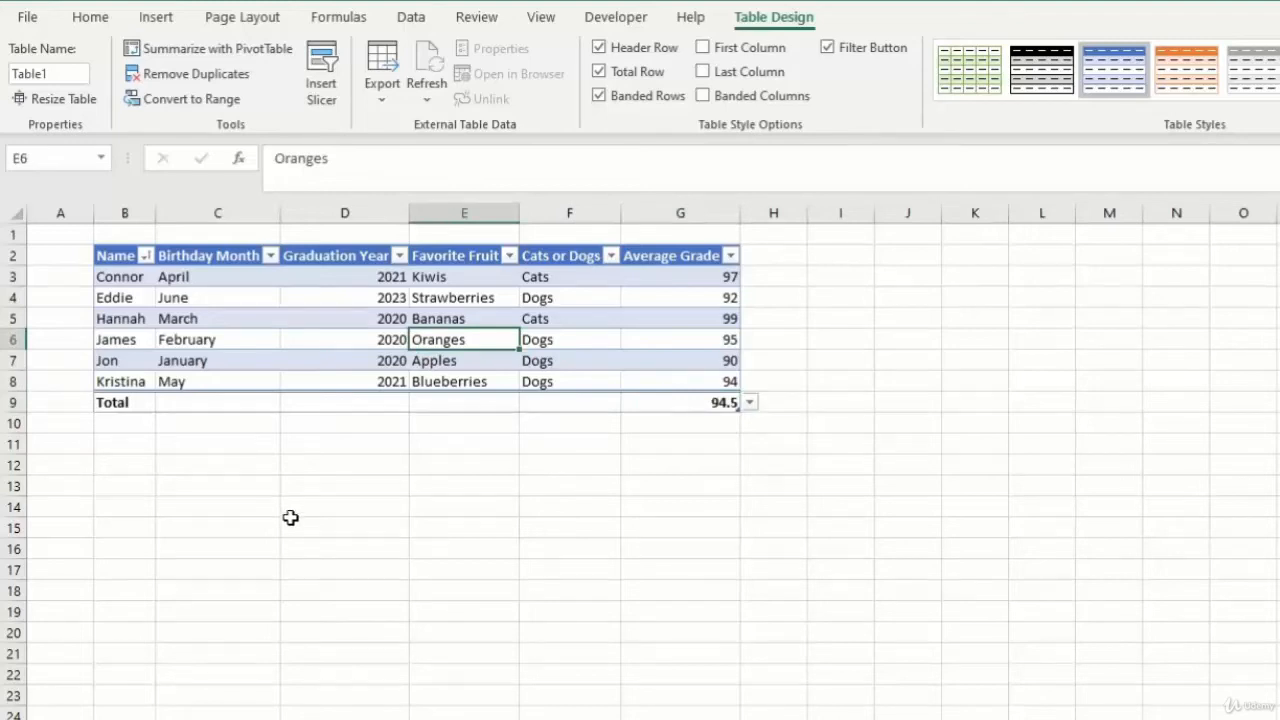
left_click(58, 234)
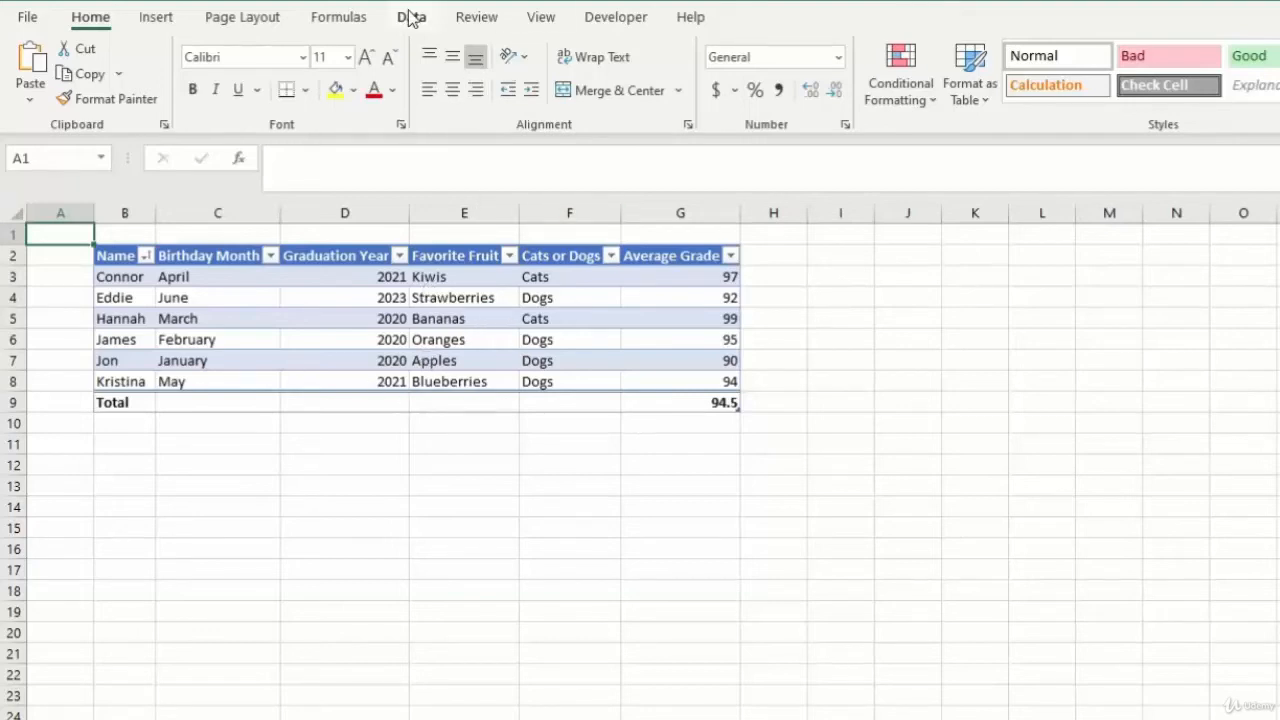
left_click(155, 20)
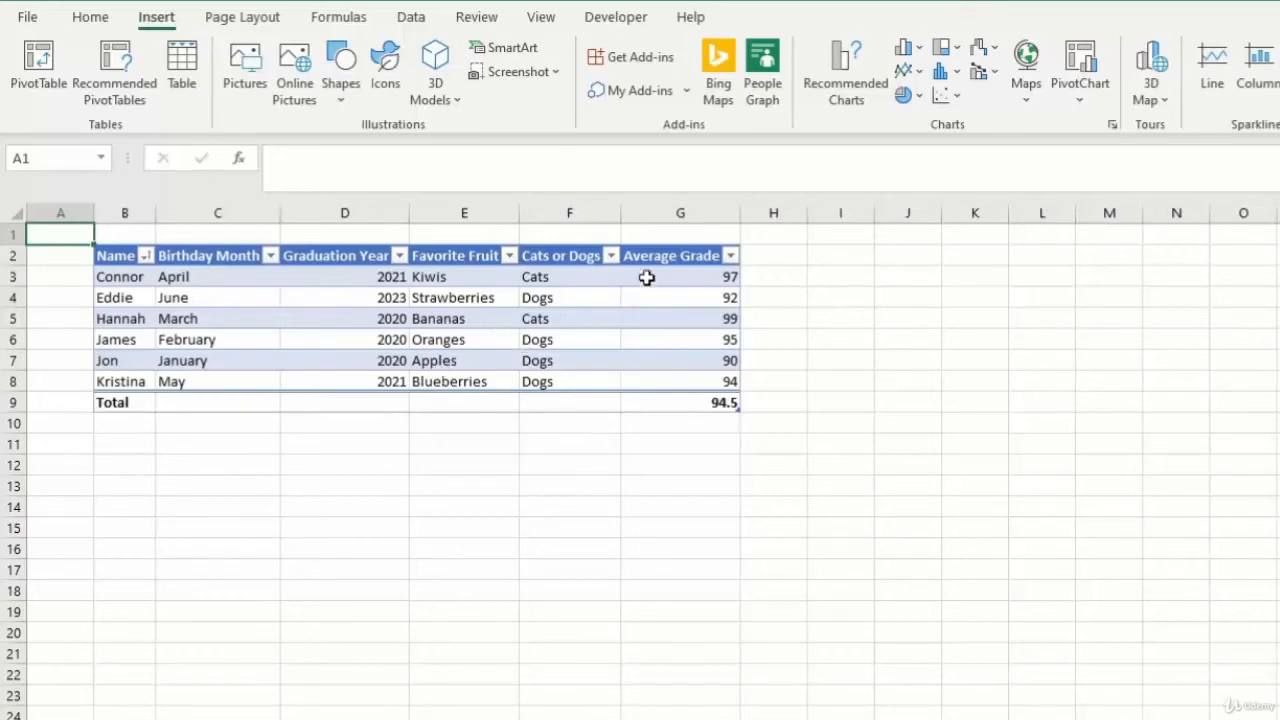
left_click_drag(648, 278, 666, 385)
left_click_drag(545, 277, 586, 378)
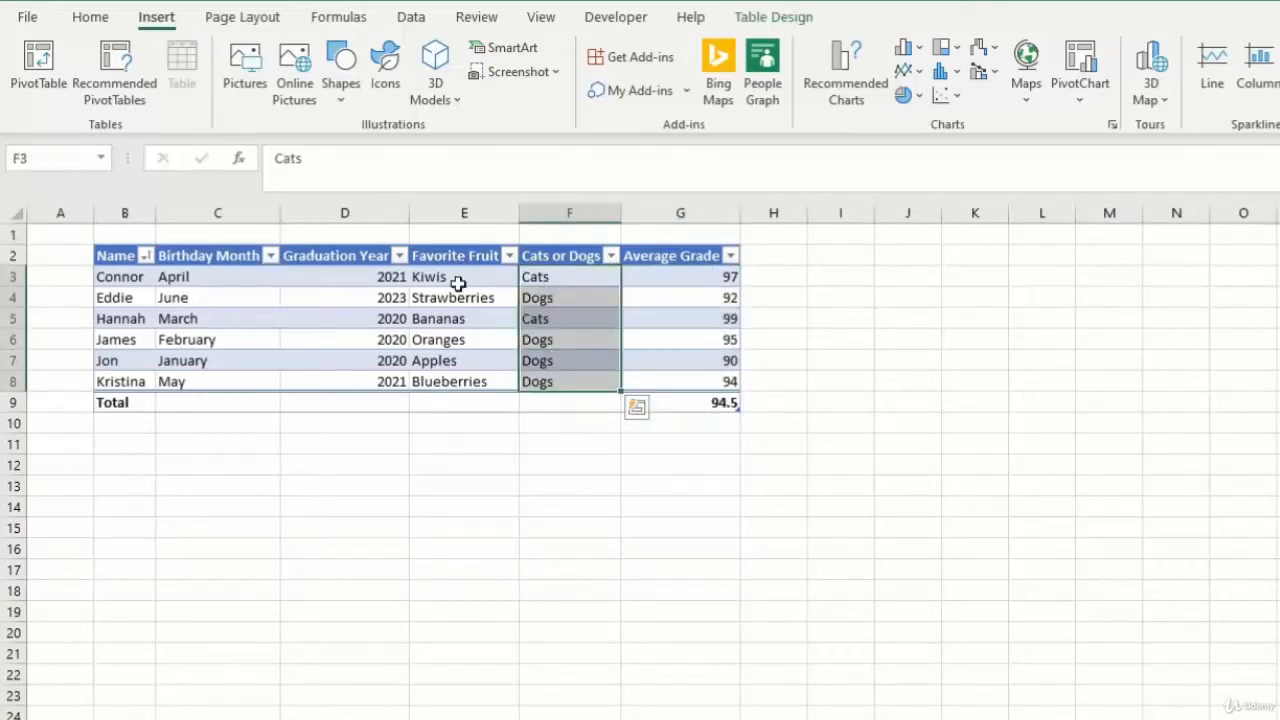
left_click_drag(457, 295, 469, 363)
left_click(344, 317)
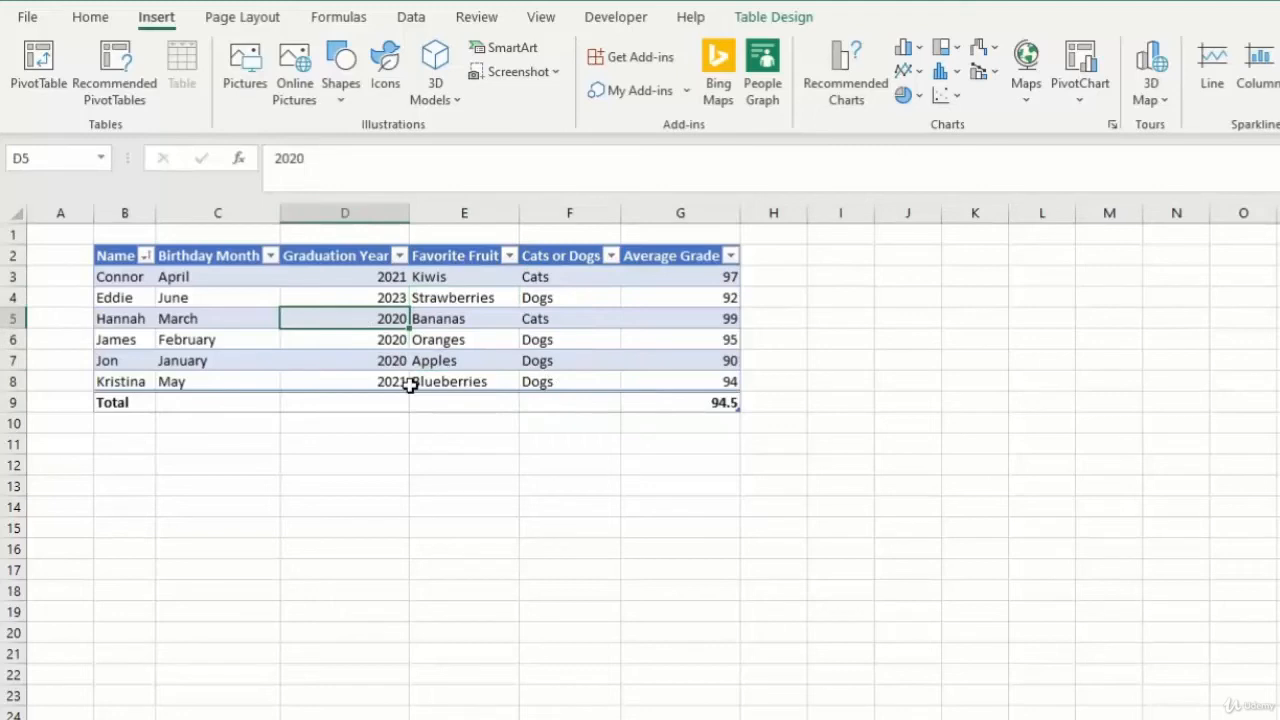
Step: Begin a SUM formula in cell I4 that references all grades in the table's Average Grade column
left_click(845, 295)
type("=sum(")
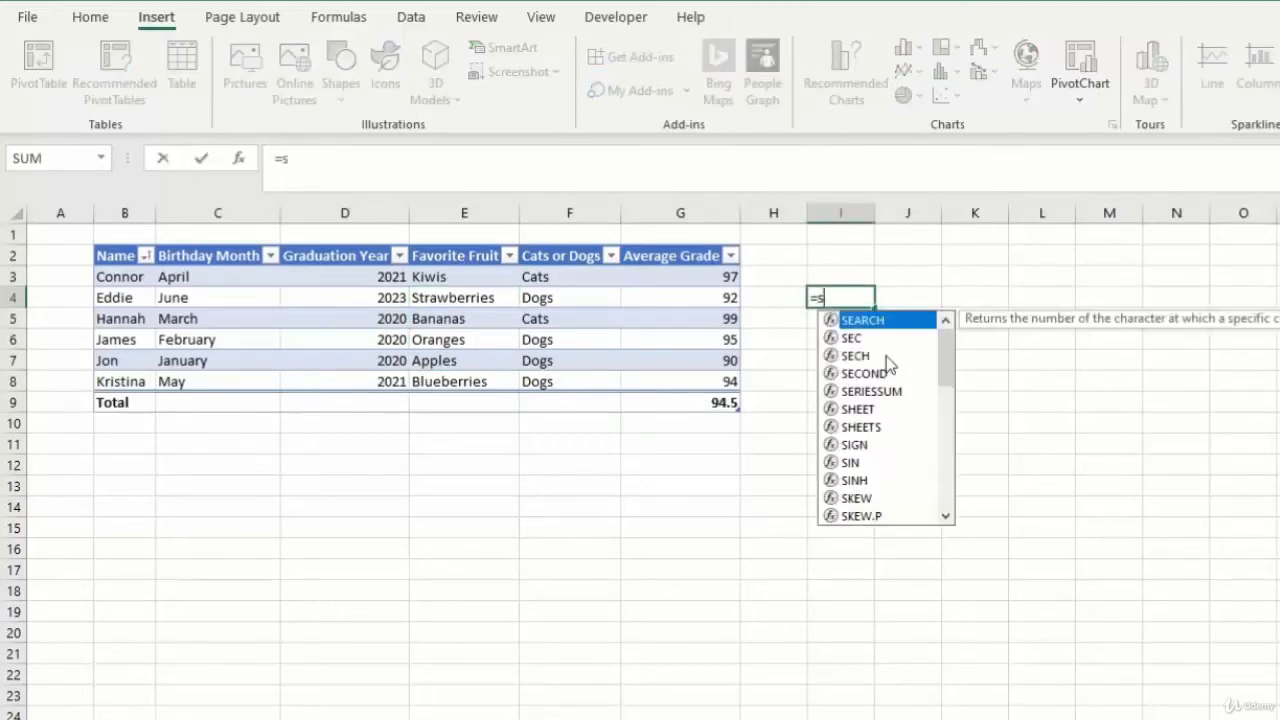
left_click(690, 278)
left_click_drag(690, 278, 685, 332)
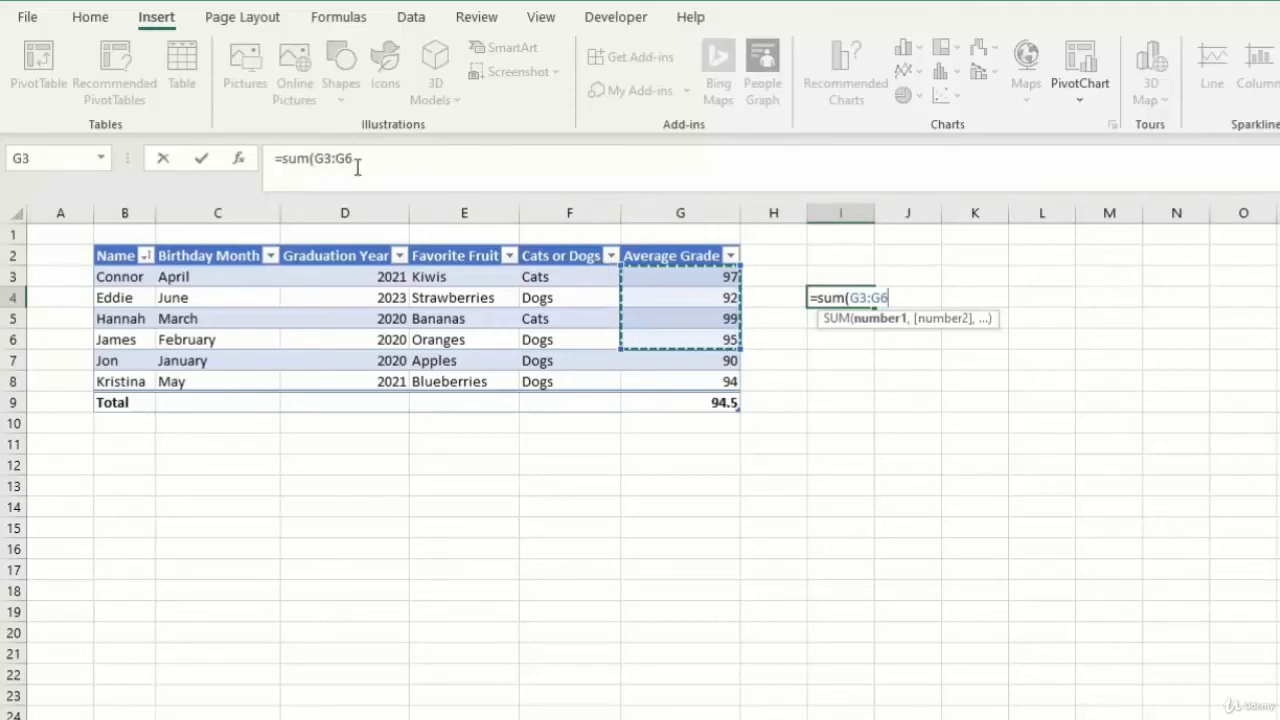
left_click_drag(655, 276, 676, 376)
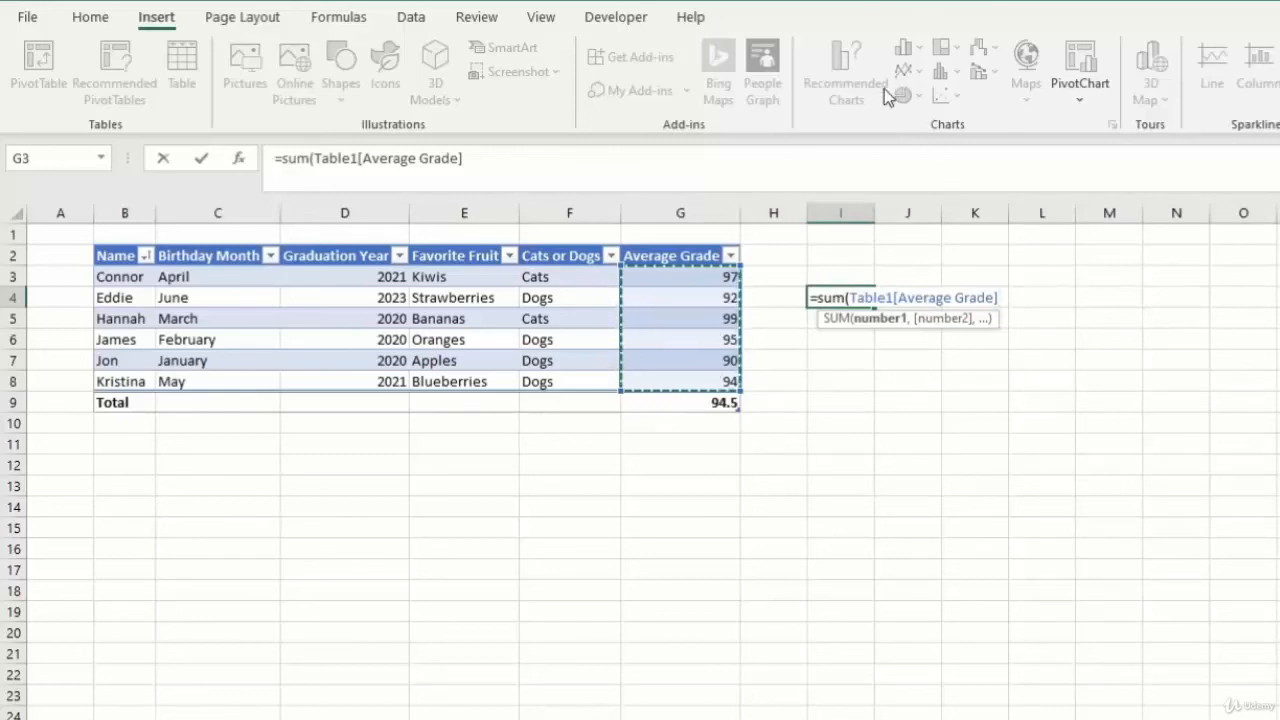
Step: Clear the unfinished SUM formula from cell I4 and select cell A1
left_click_drag(535, 175, 266, 157)
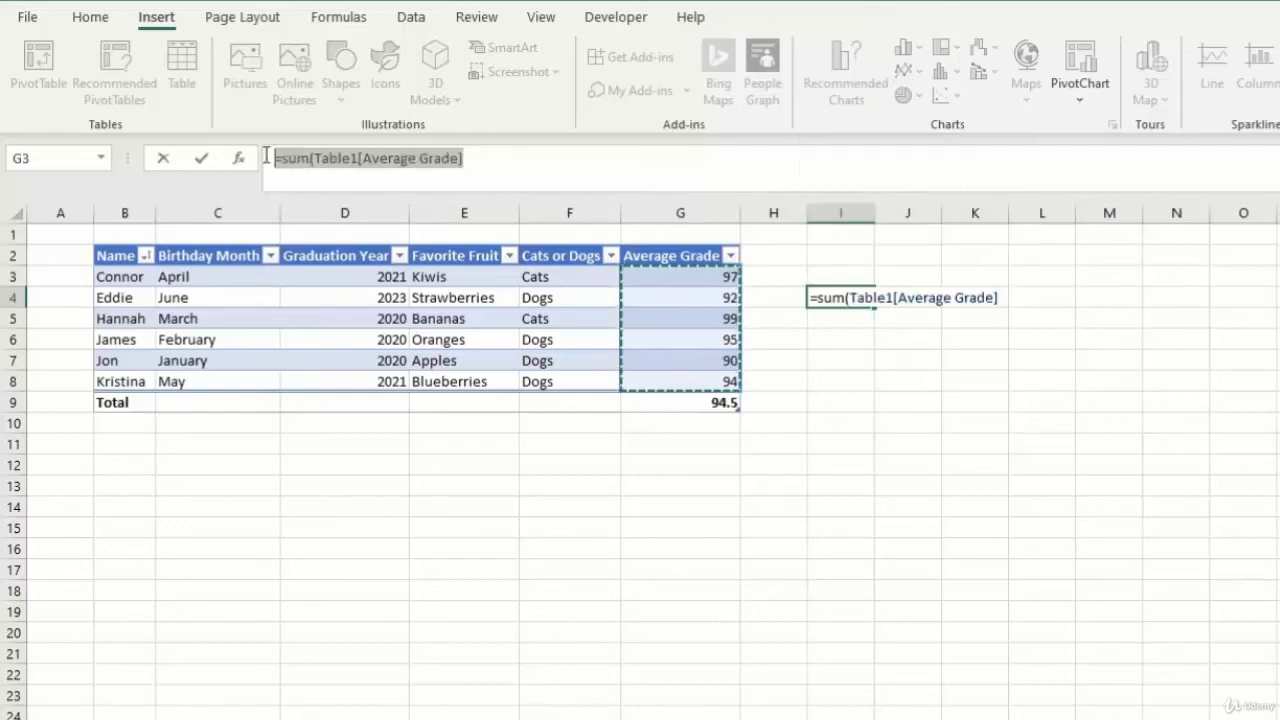
key("BackSpace")
key("Return")
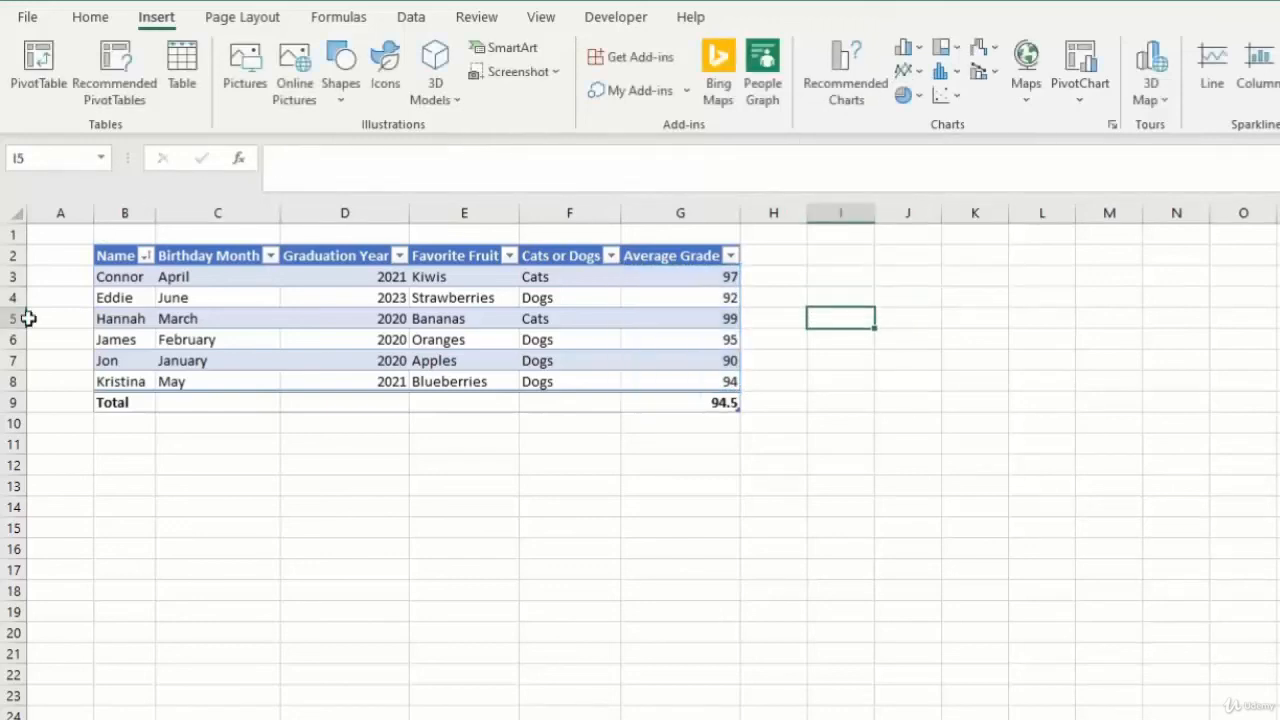
left_click(48, 232)
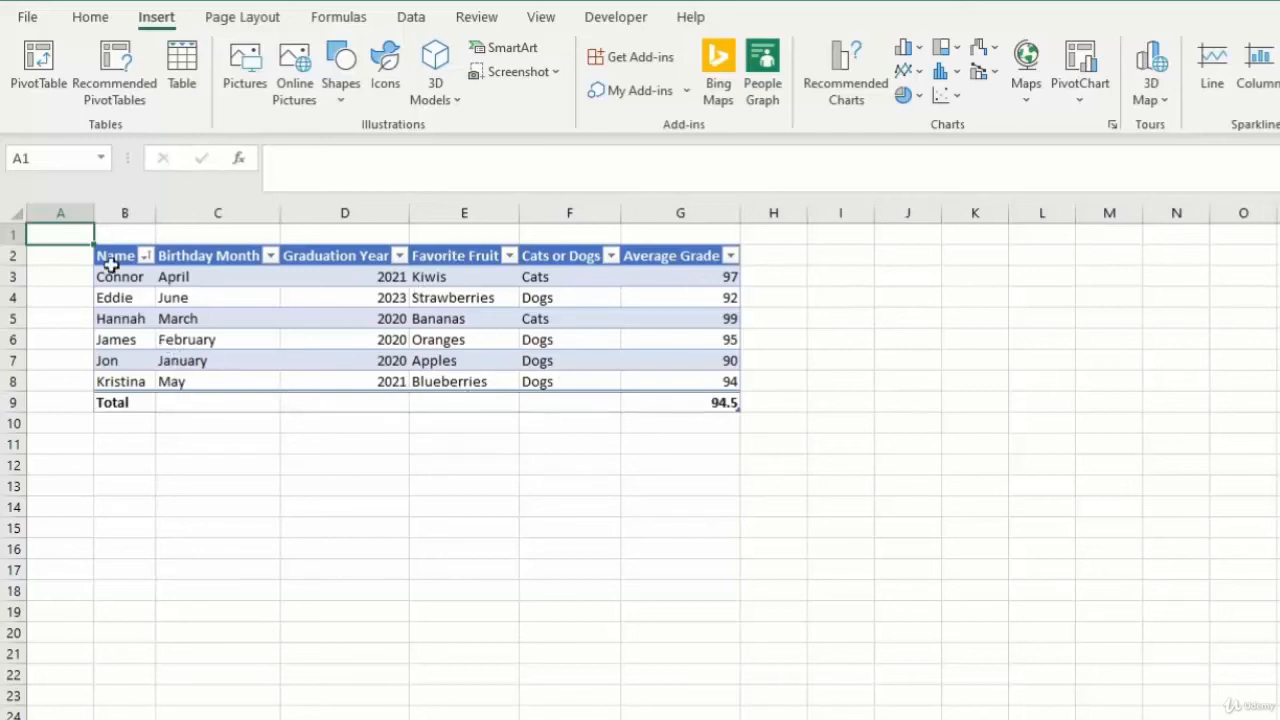
left_click_drag(108, 256, 682, 401)
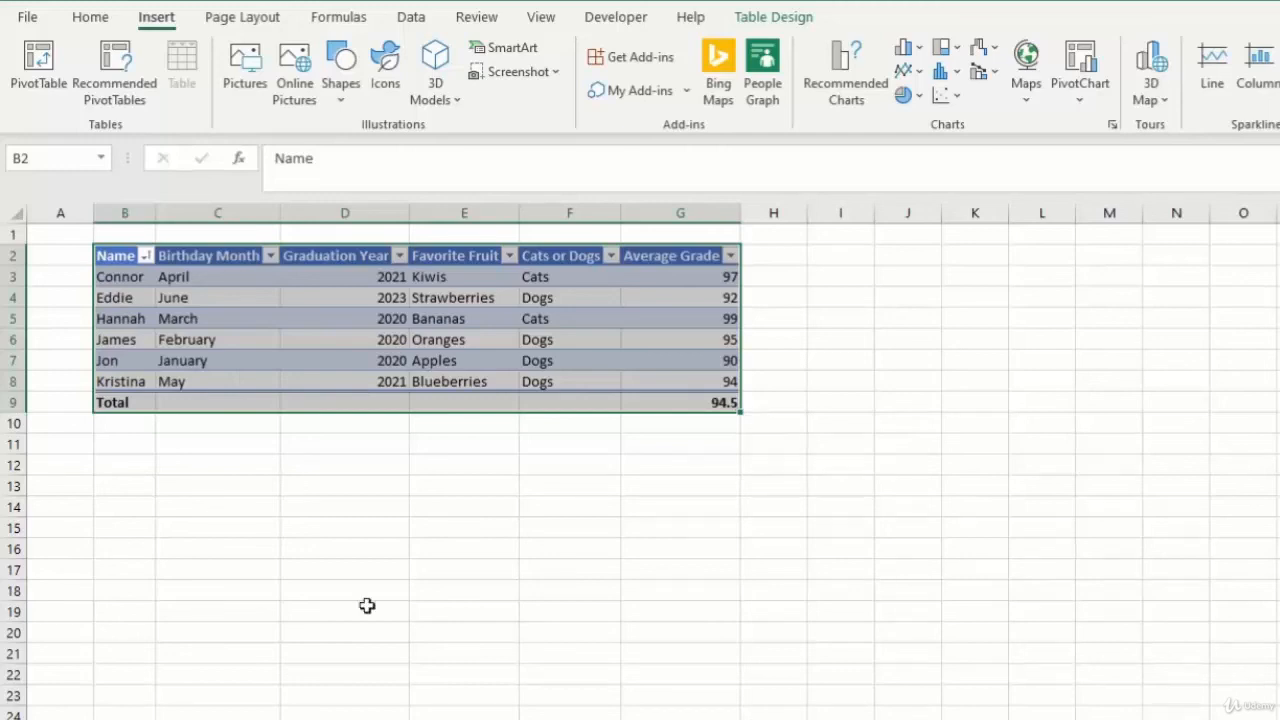
left_click(146, 256)
left_click(346, 322)
Step: Rename the student table as MainDataTable and select cell A1
left_click(122, 282)
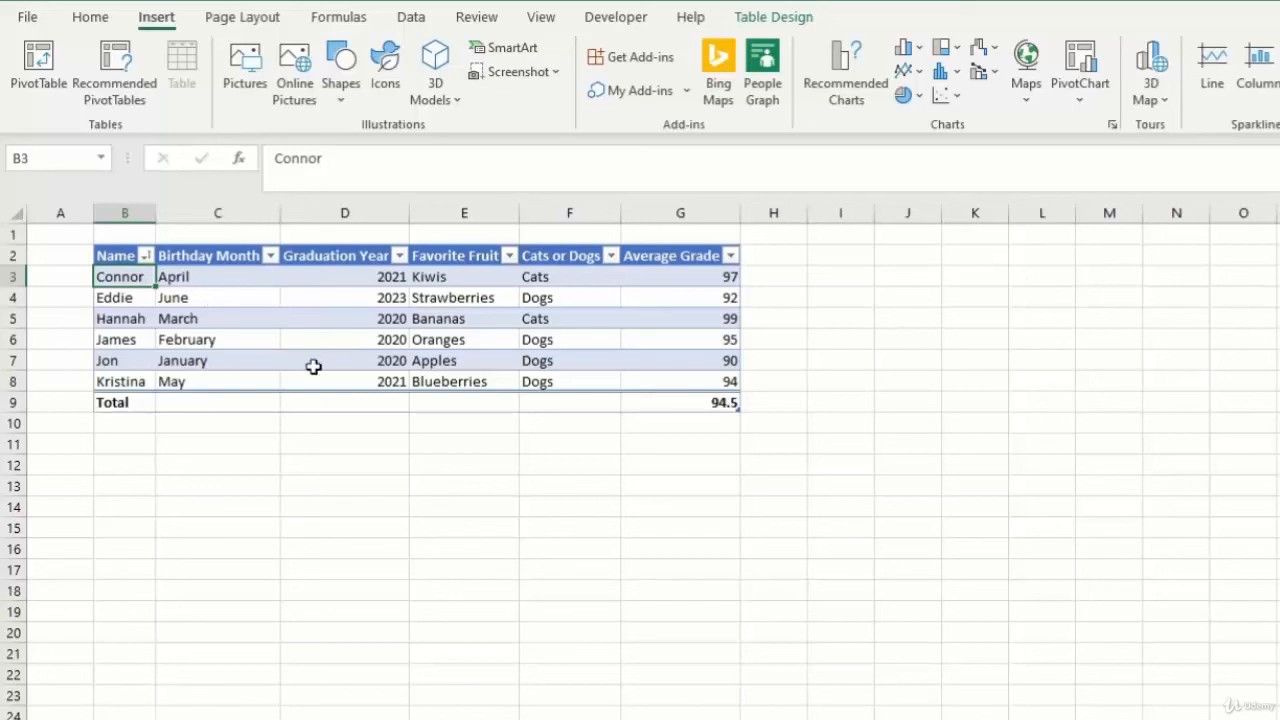
left_click(790, 20)
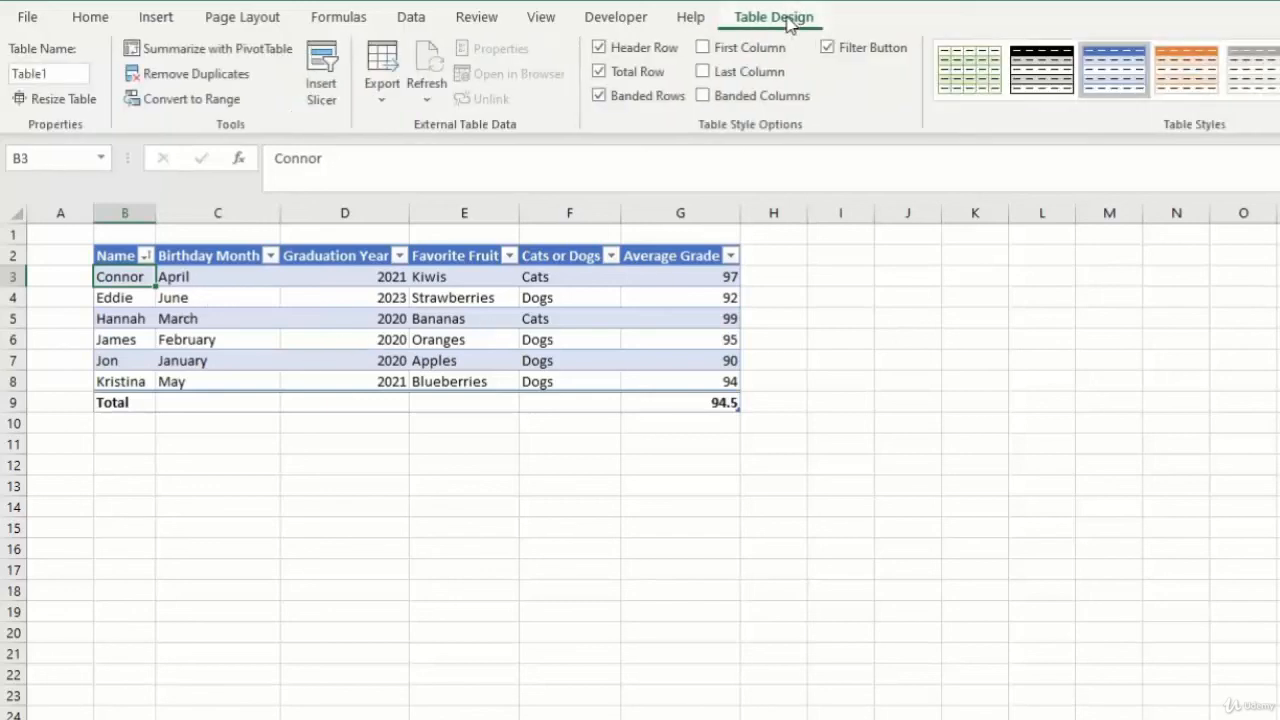
left_click(66, 76)
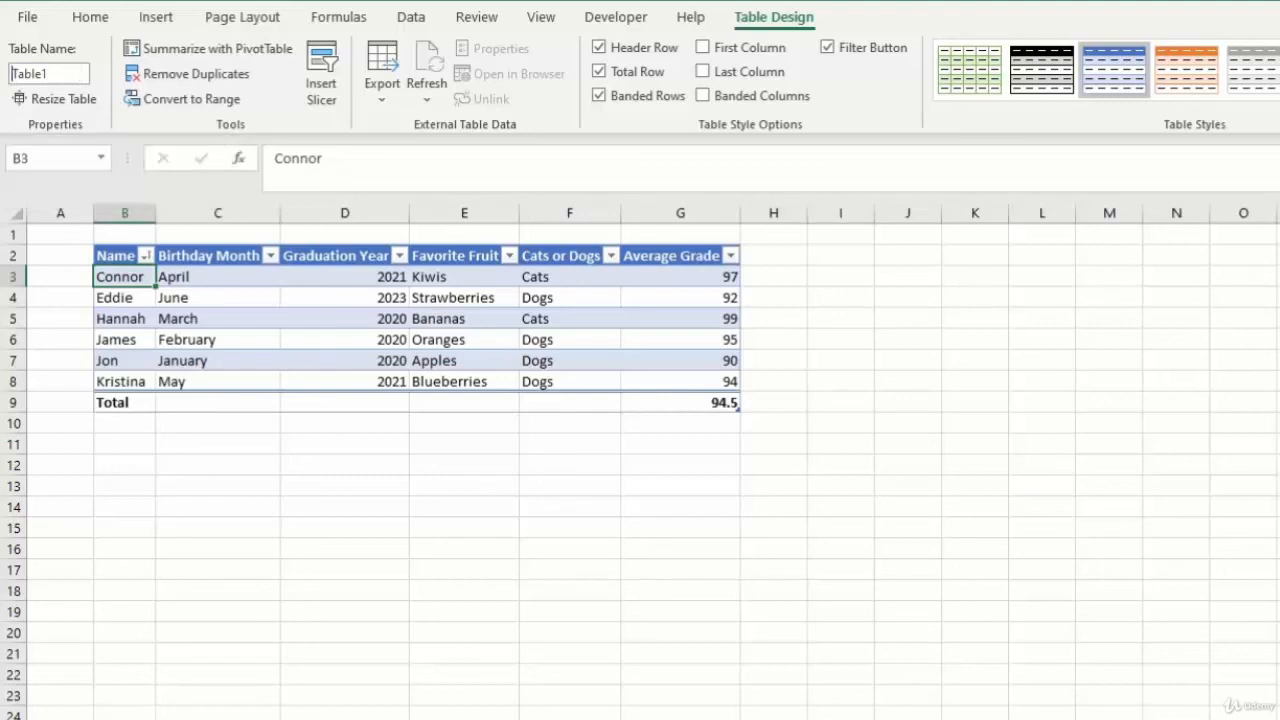
left_click_drag(41, 102, 126, 95)
type("MainDataTable")
double_click(70, 72)
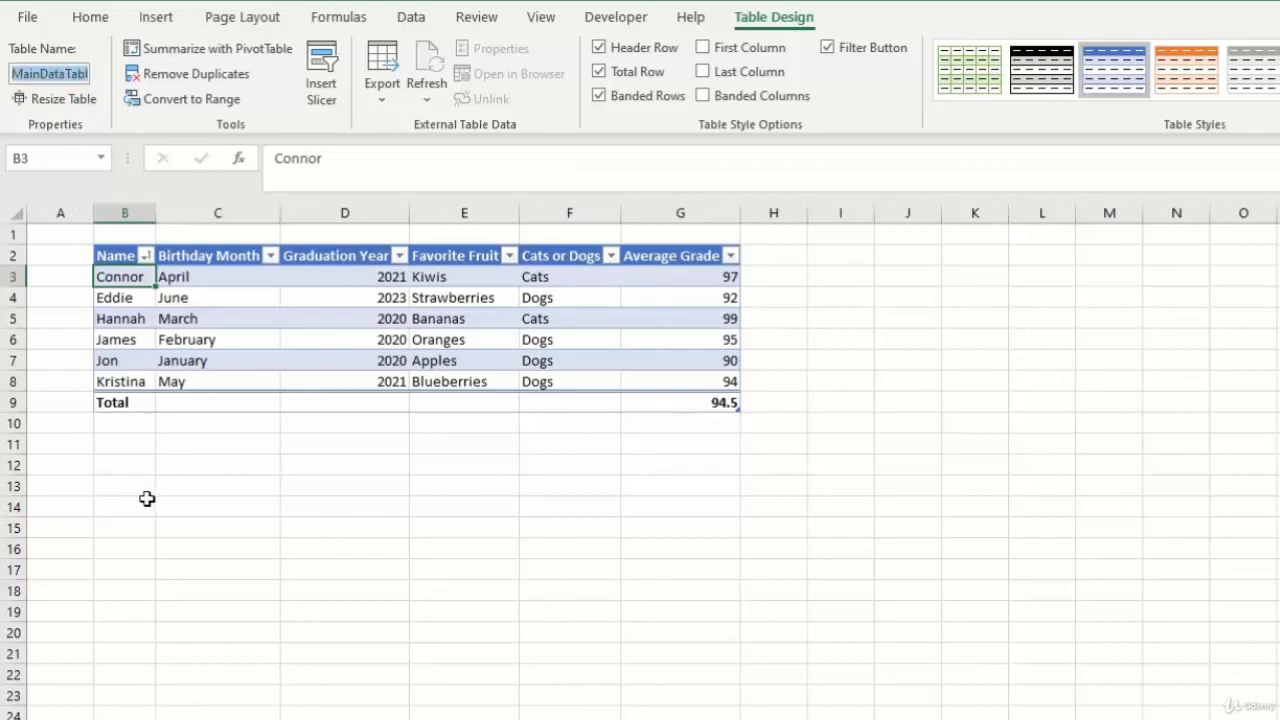
left_click(200, 530)
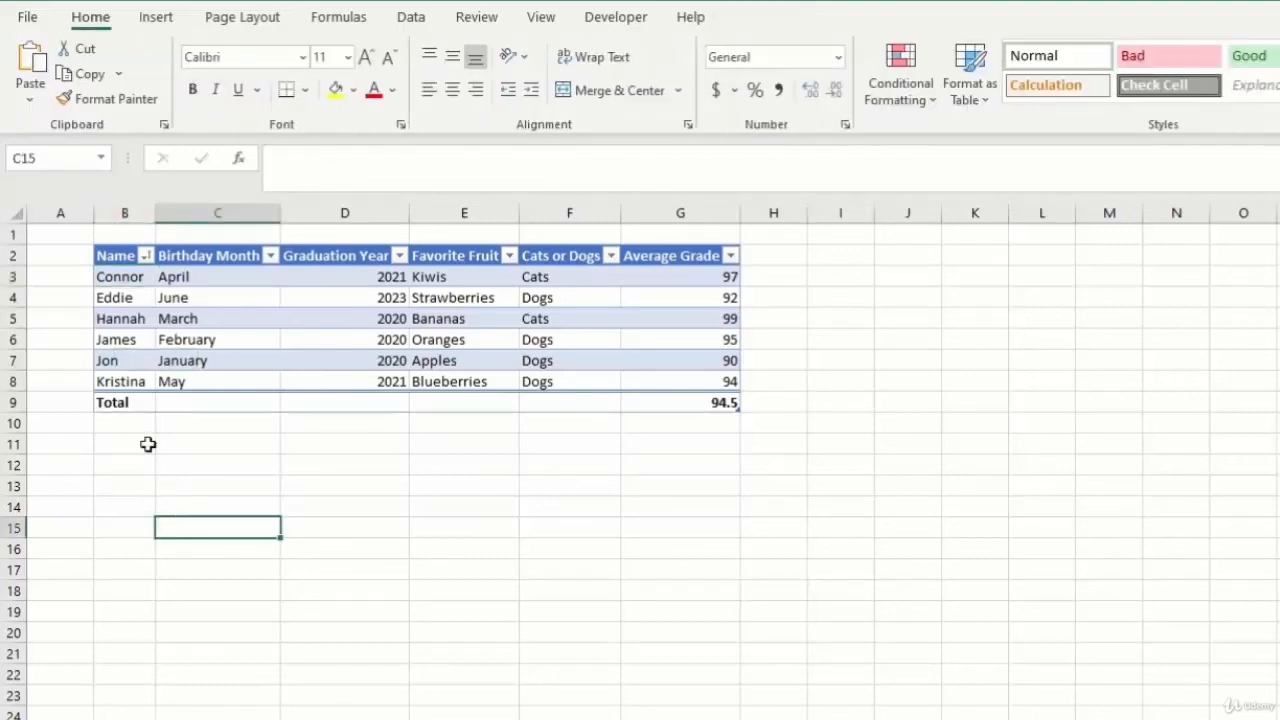
left_click(180, 340)
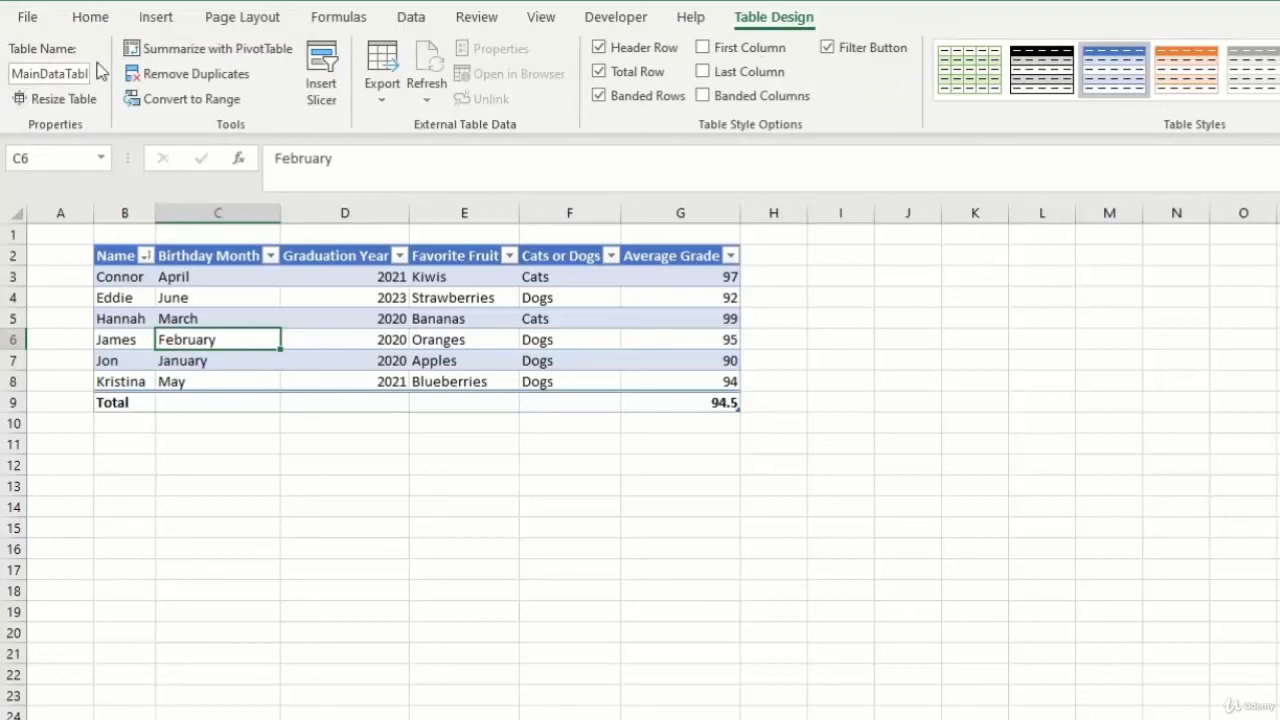
left_click(77, 231)
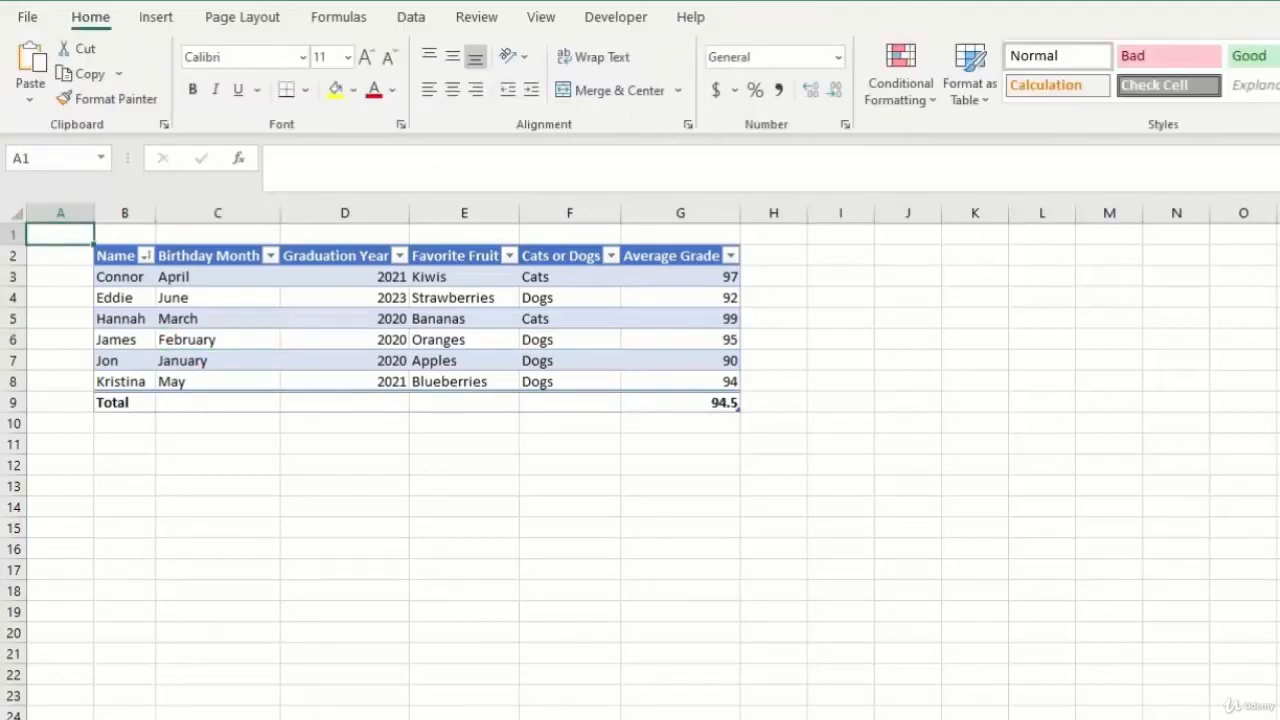